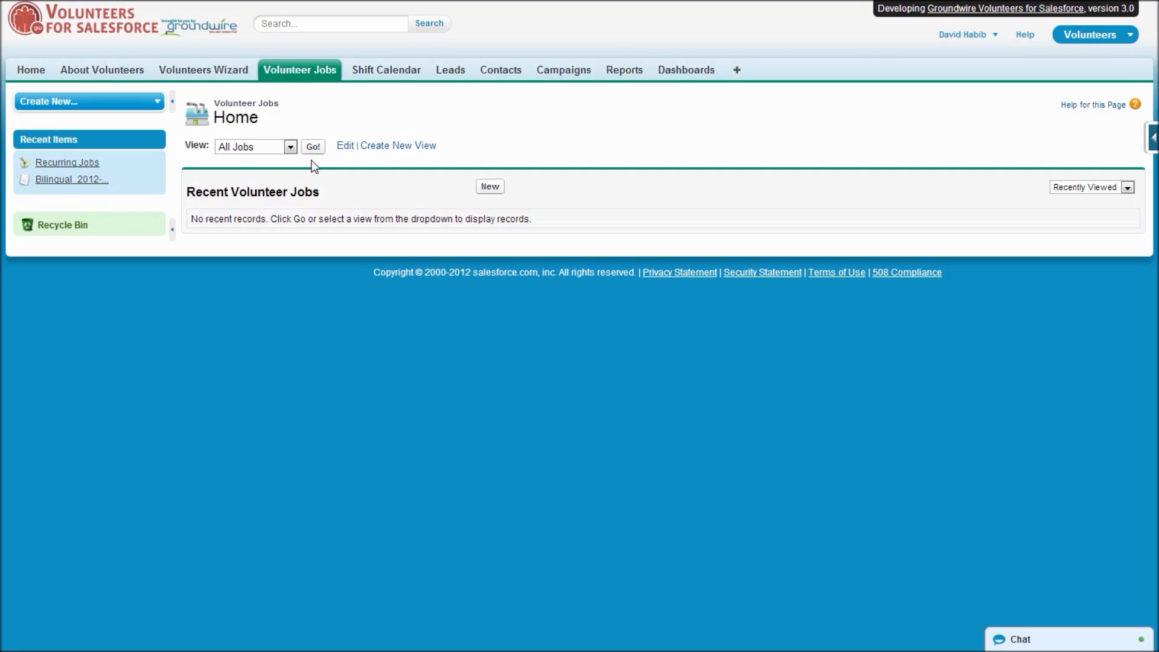
Start a new volunteer job named 'Job 1 (weekly)' in the Recurring Jobs campaign.
left_click(490, 188)
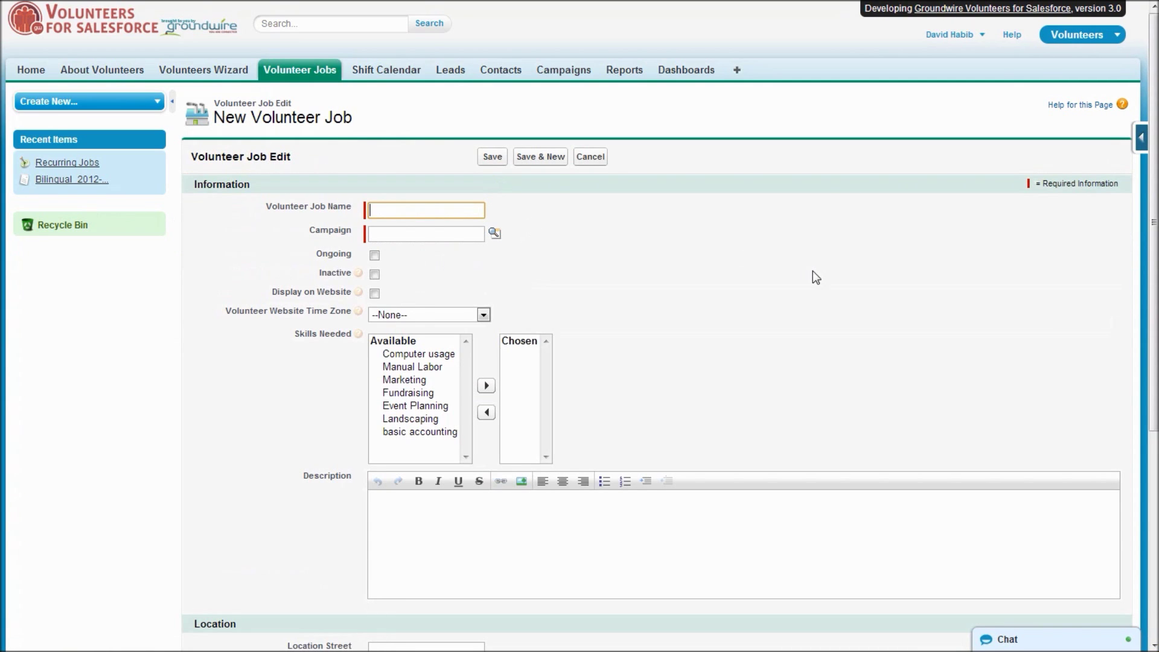
type("Job")
key("Down")
key("Return")
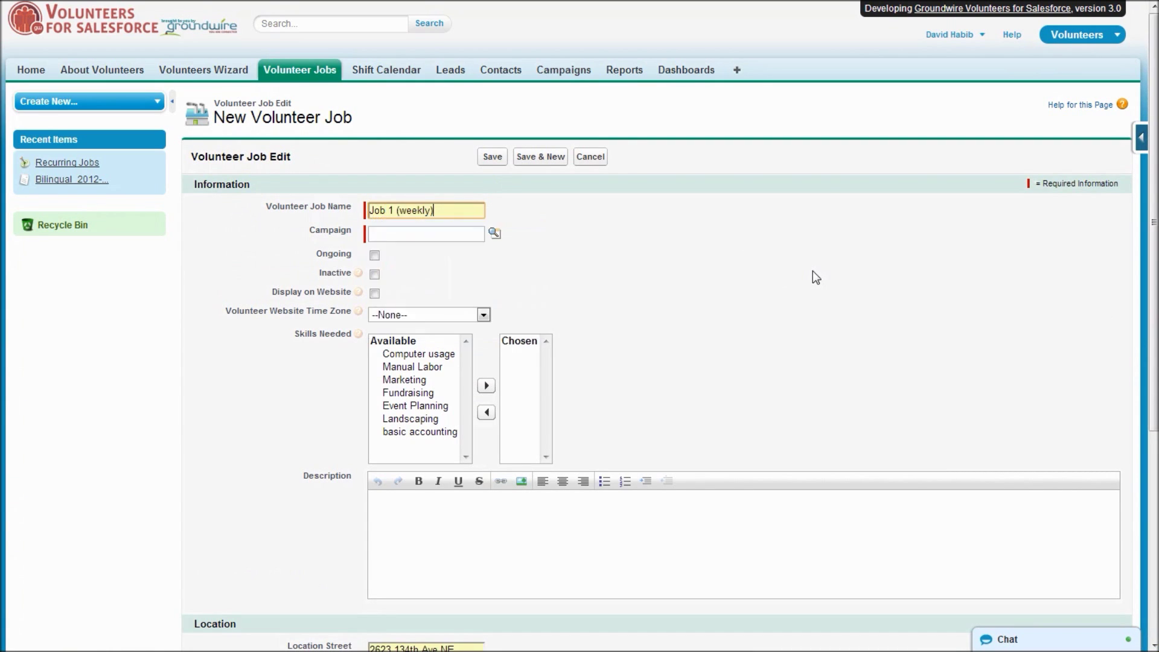
key("Tab")
type("re")
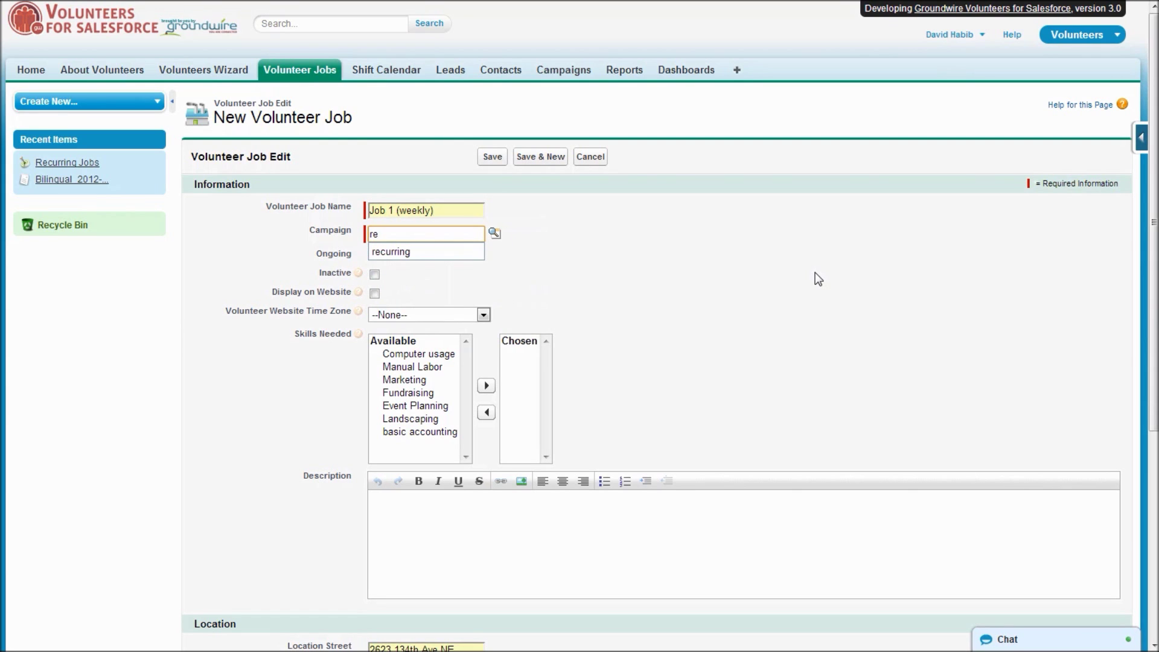
key("Down")
key("Return")
key("Tab")
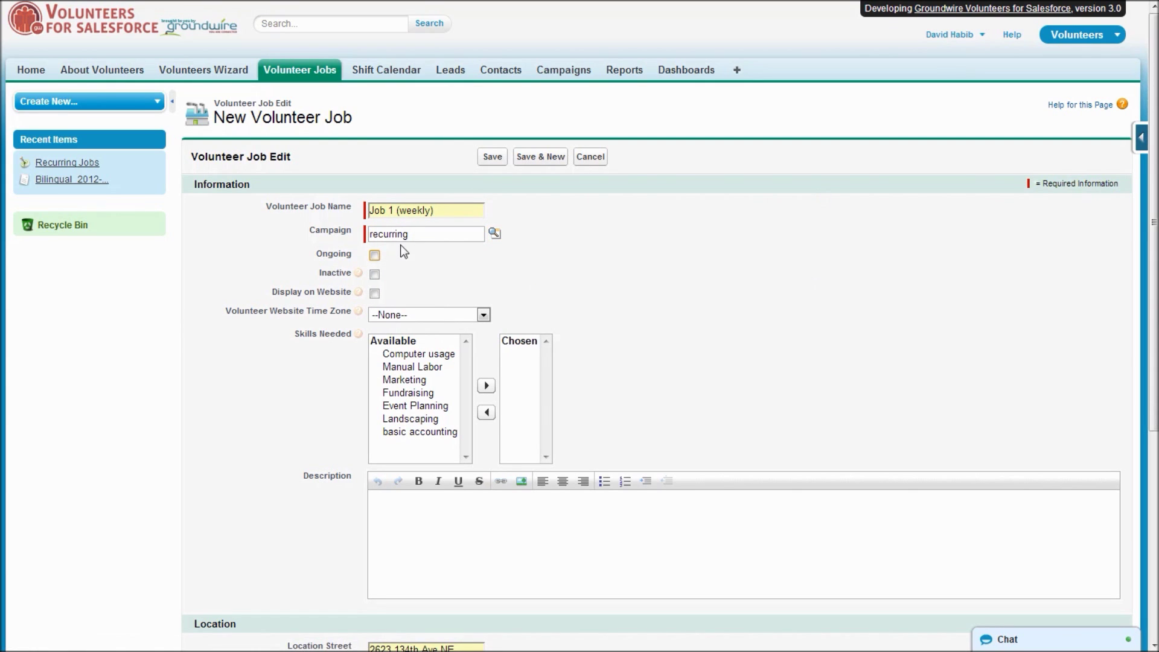
Mark the job Ongoing and Display on Website, add the Computer usage skill, and save.
left_click(374, 256)
left_click(374, 293)
left_click(423, 360)
left_click(486, 385)
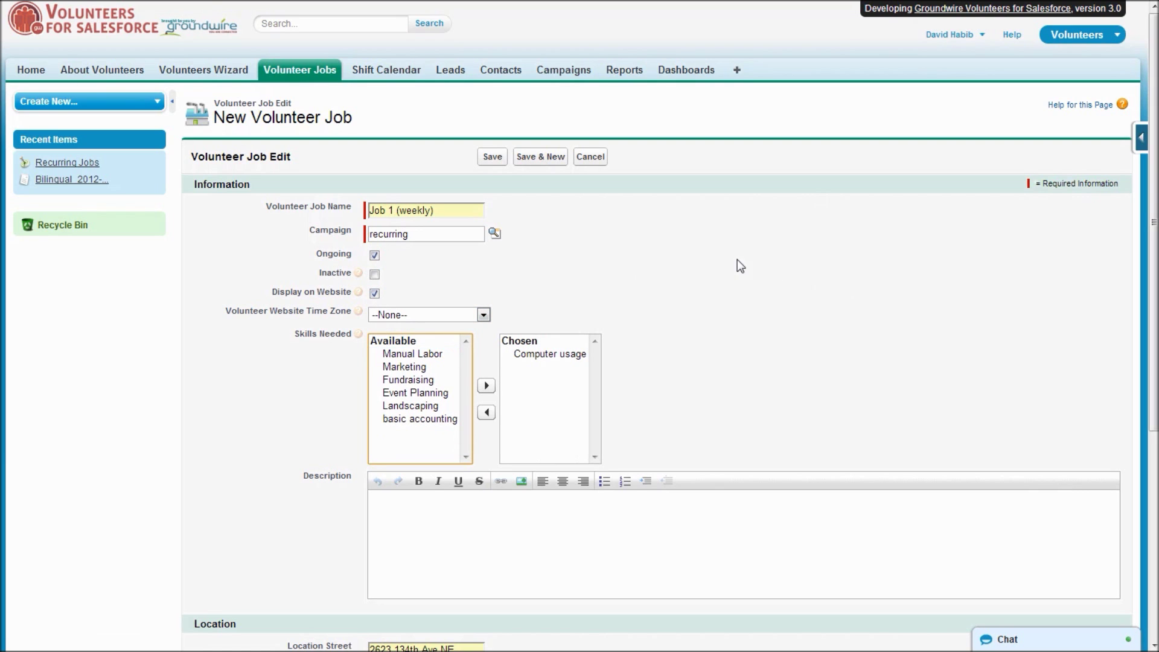
left_click(491, 159)
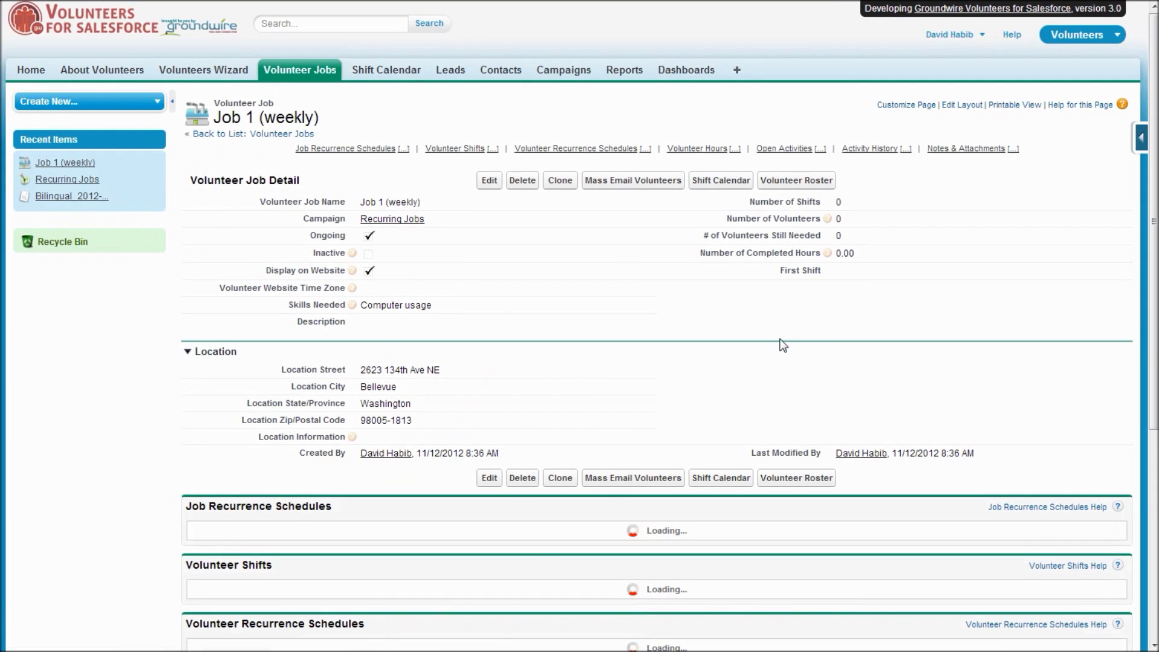
From the Job 1 (weekly) detail page, begin a New Job Recurrence Schedule.
scroll(782, 380, "down", 3)
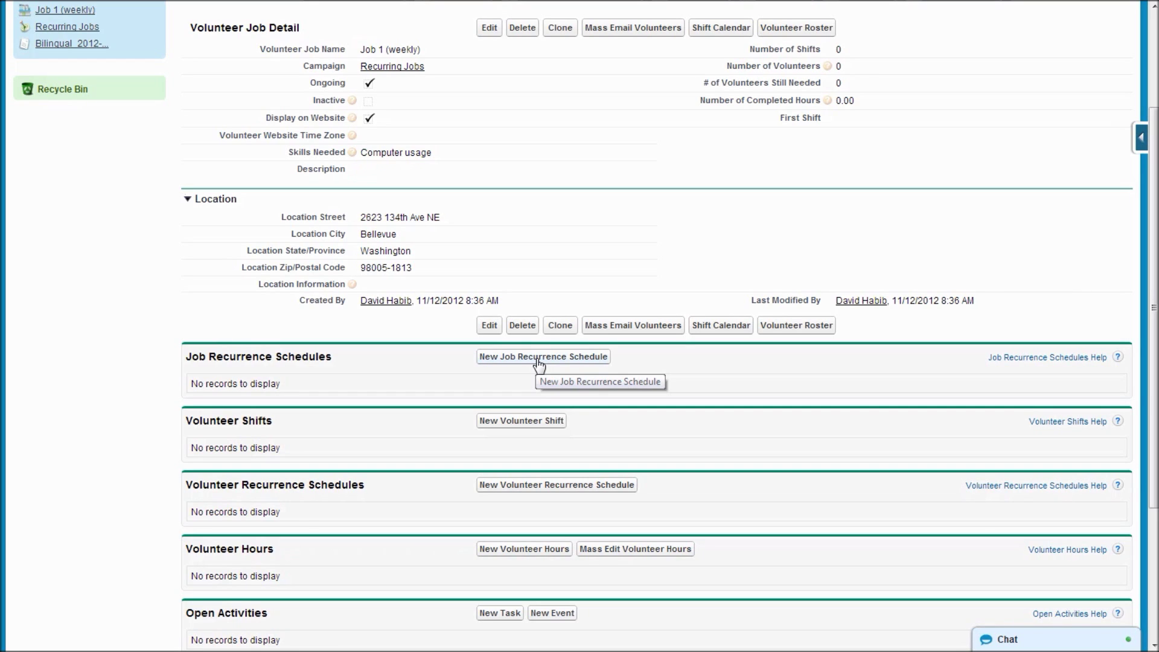
left_click(539, 360)
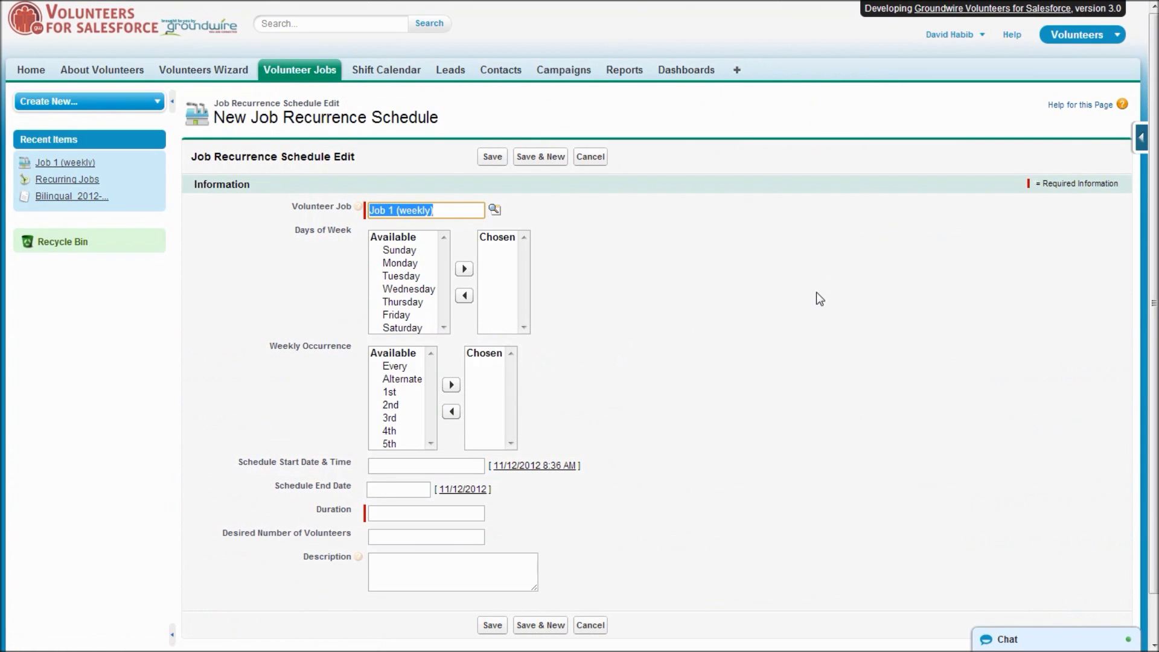
Choose Monday as the day and Every as the weekly occurrence.
double_click(402, 264)
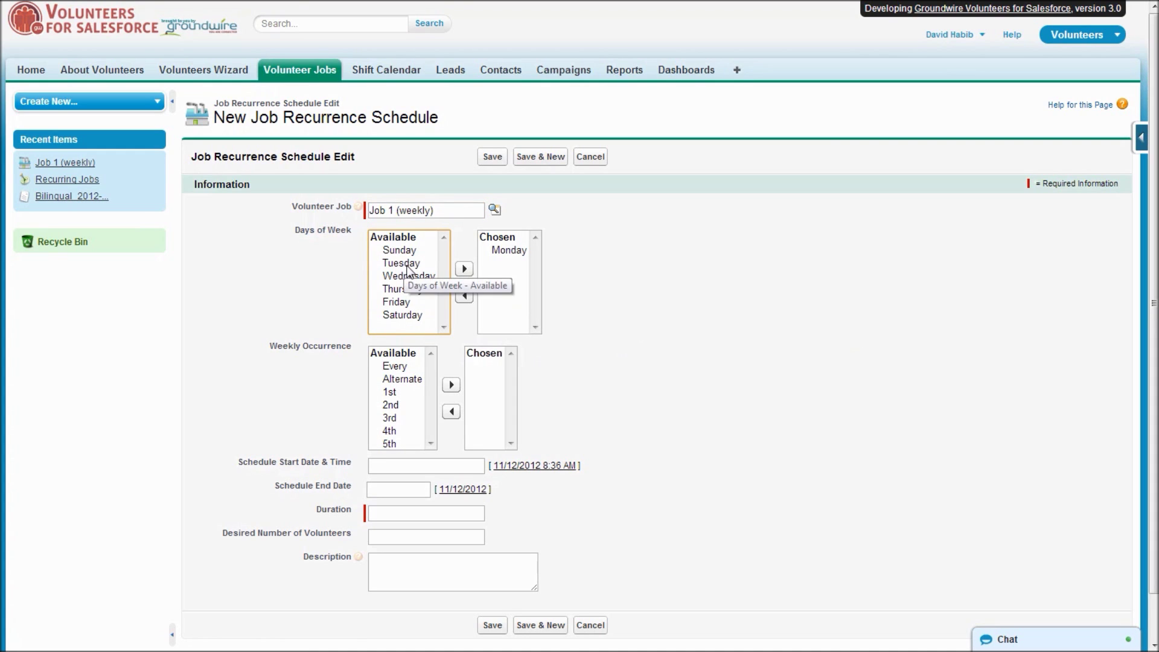
left_click(394, 366)
double_click(393, 368)
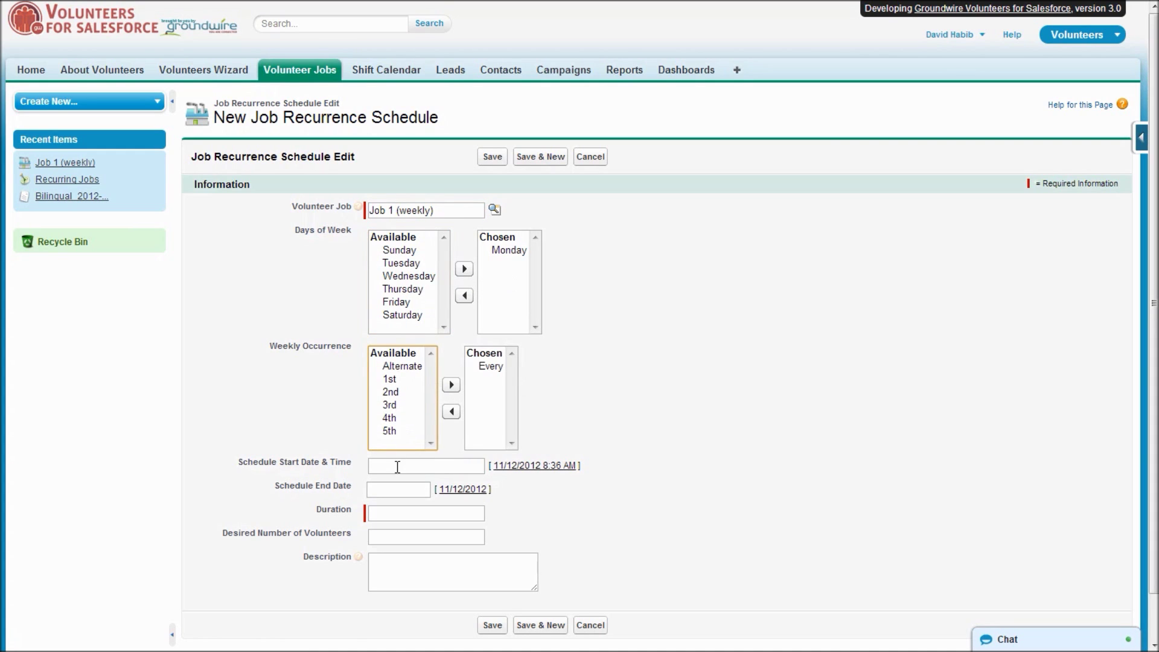
Set the start to 10/1/2012 8:30 AM and leave the end date empty.
left_click(402, 465)
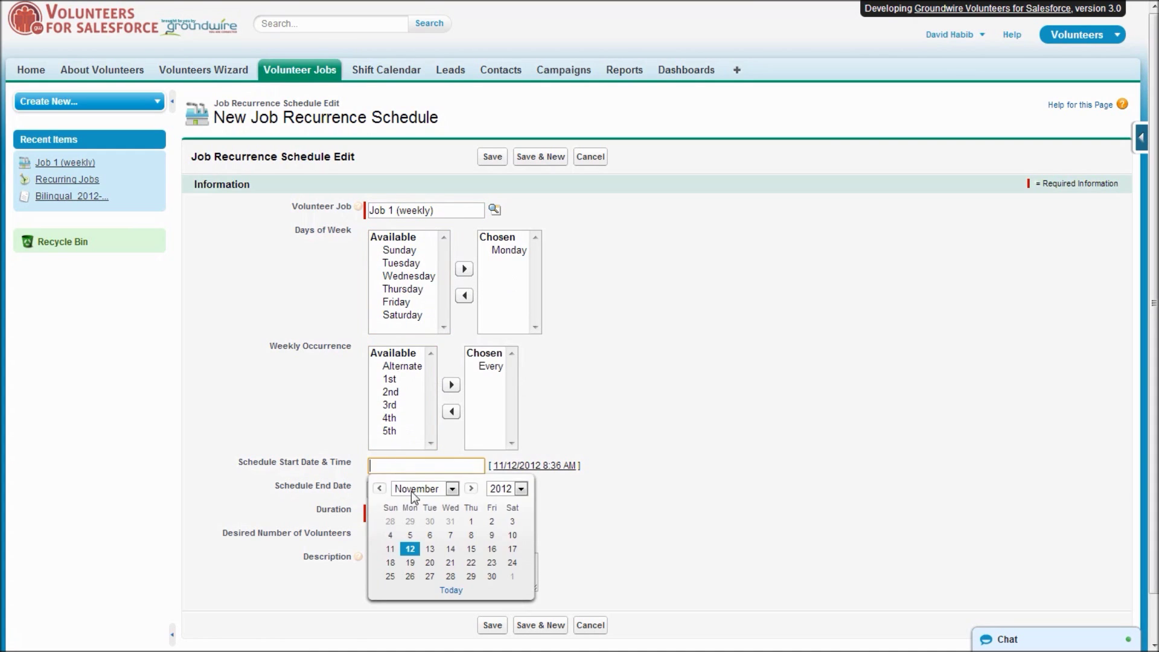
left_click(379, 488)
left_click(411, 521)
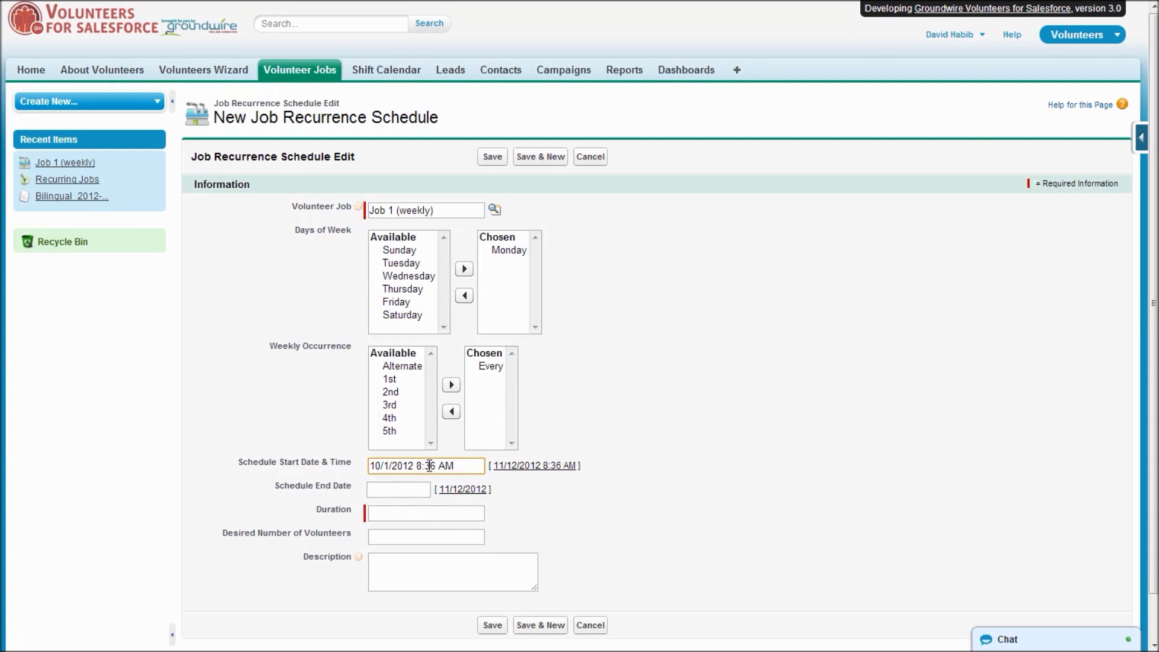
left_click_drag(431, 465, 438, 465)
type("0")
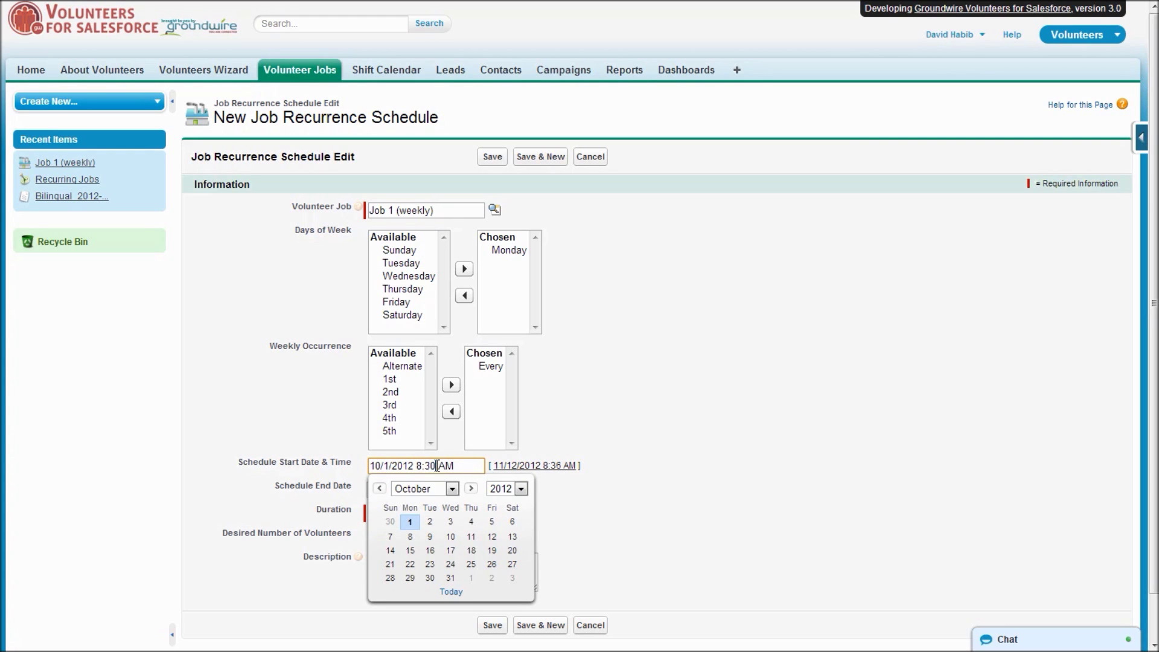
key("Tab")
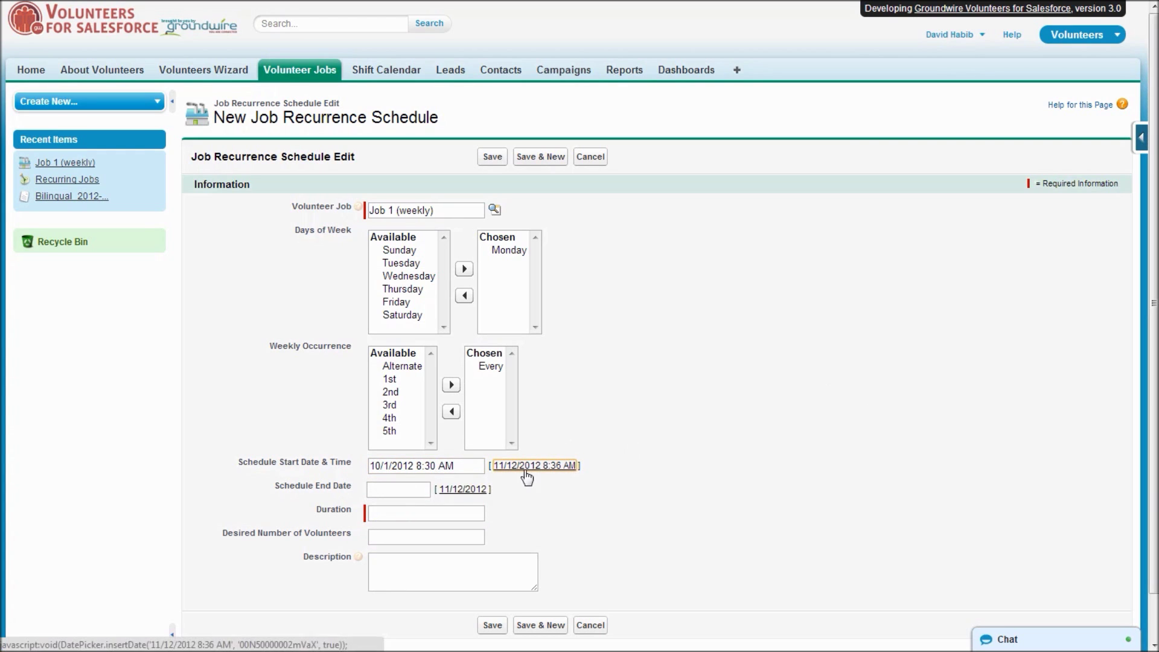
key("Tab")
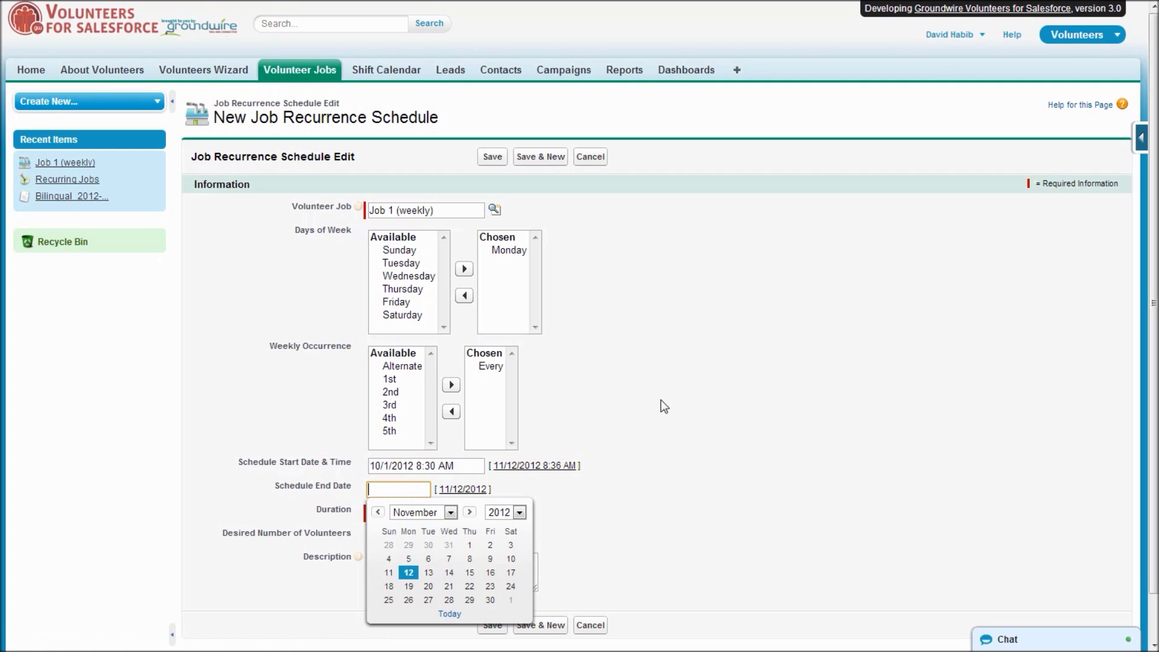
key("Tab")
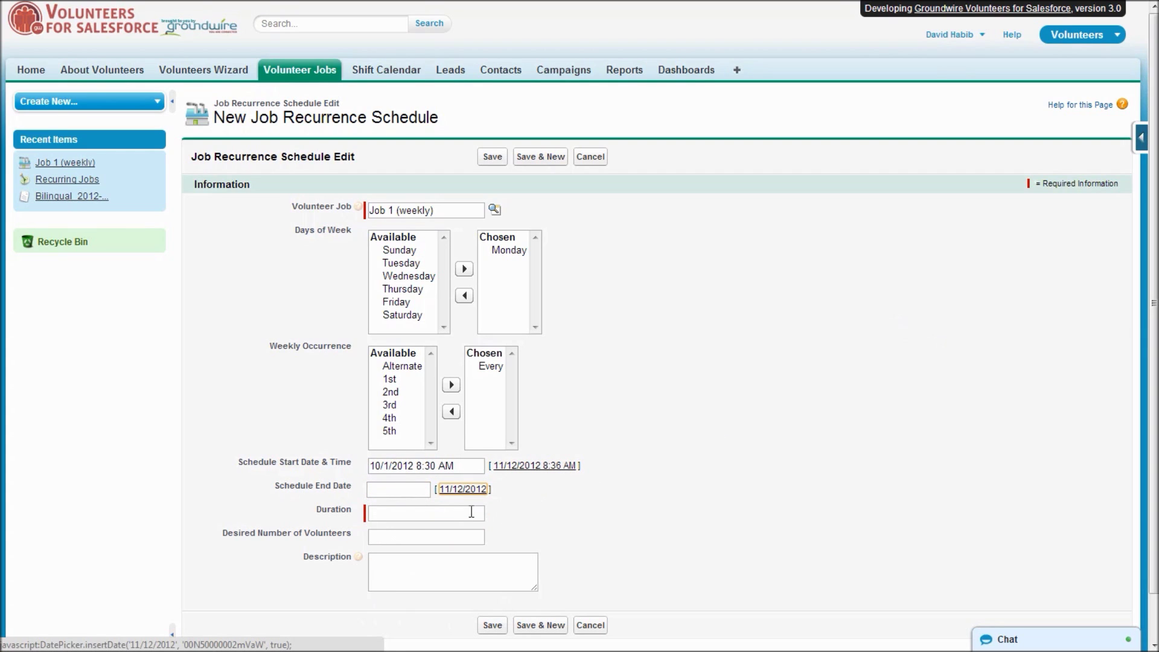
Enter duration 4 and 6 desired volunteers, then save the schedule.
left_click(445, 510)
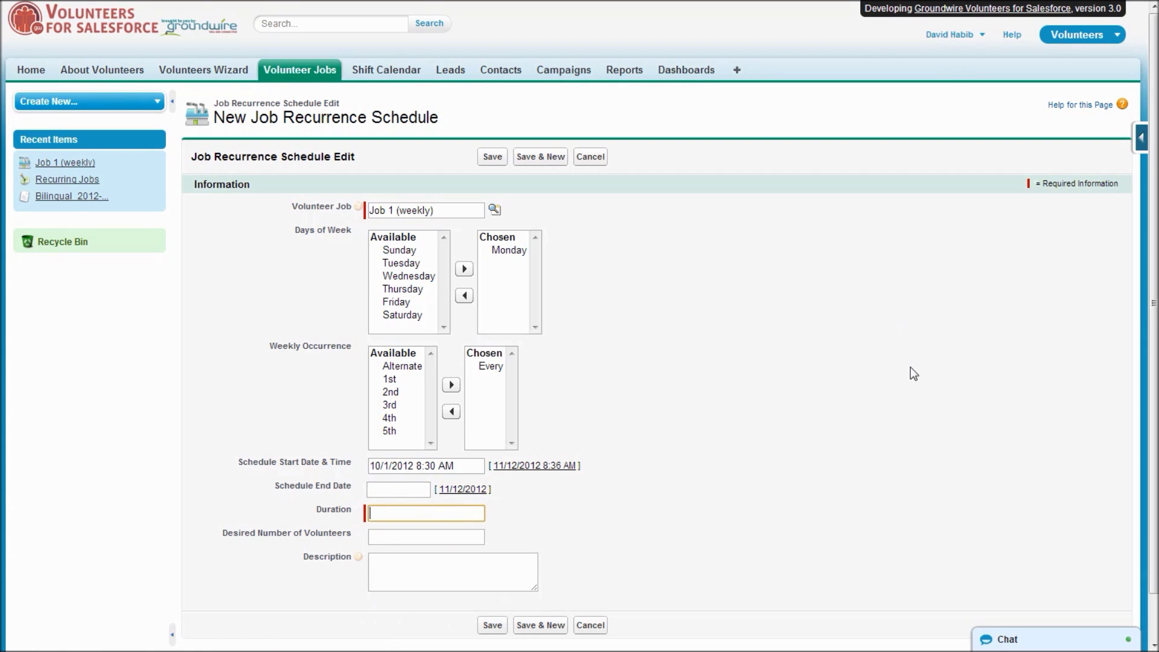
type("4")
key("Tab")
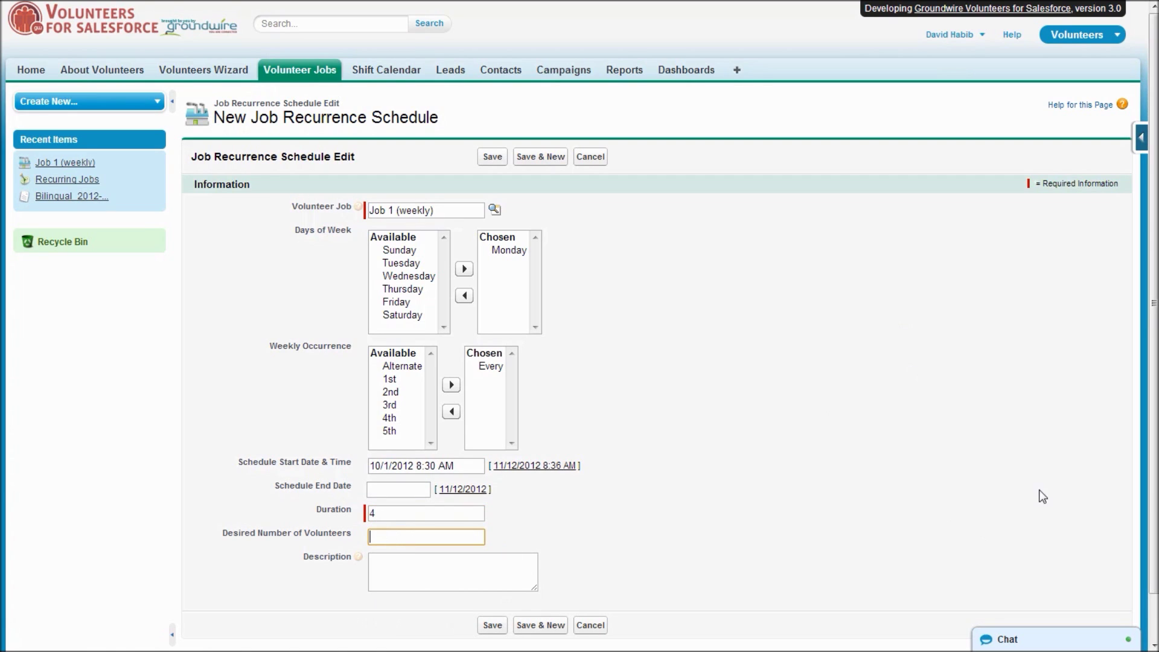
type("6")
key("Tab")
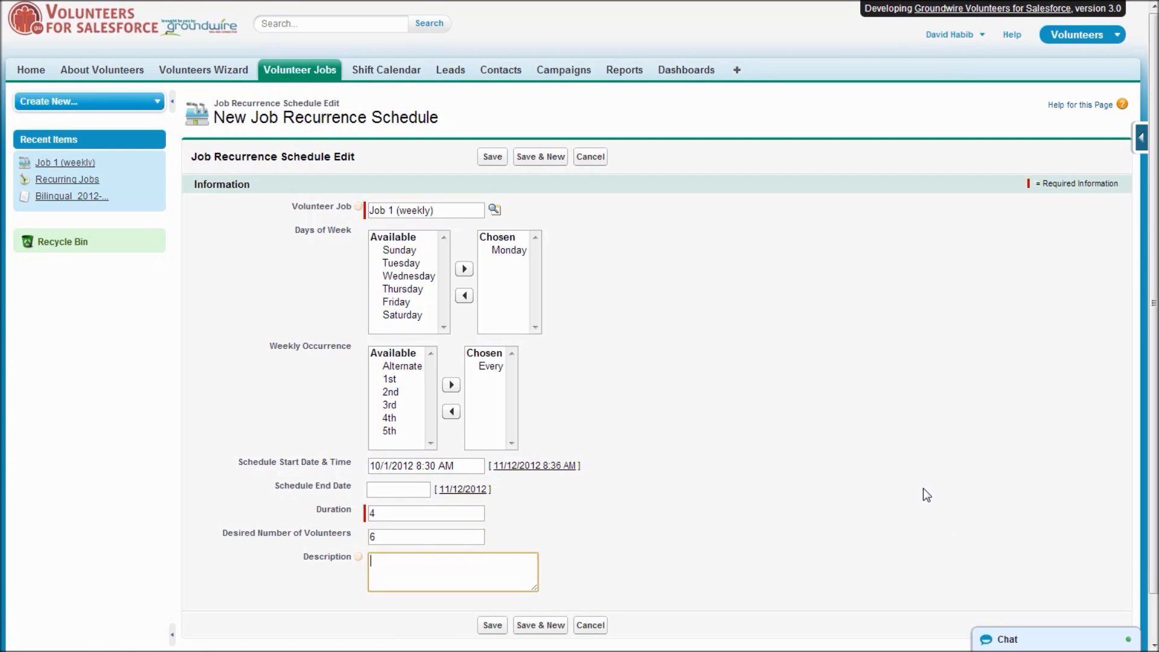
left_click(494, 157)
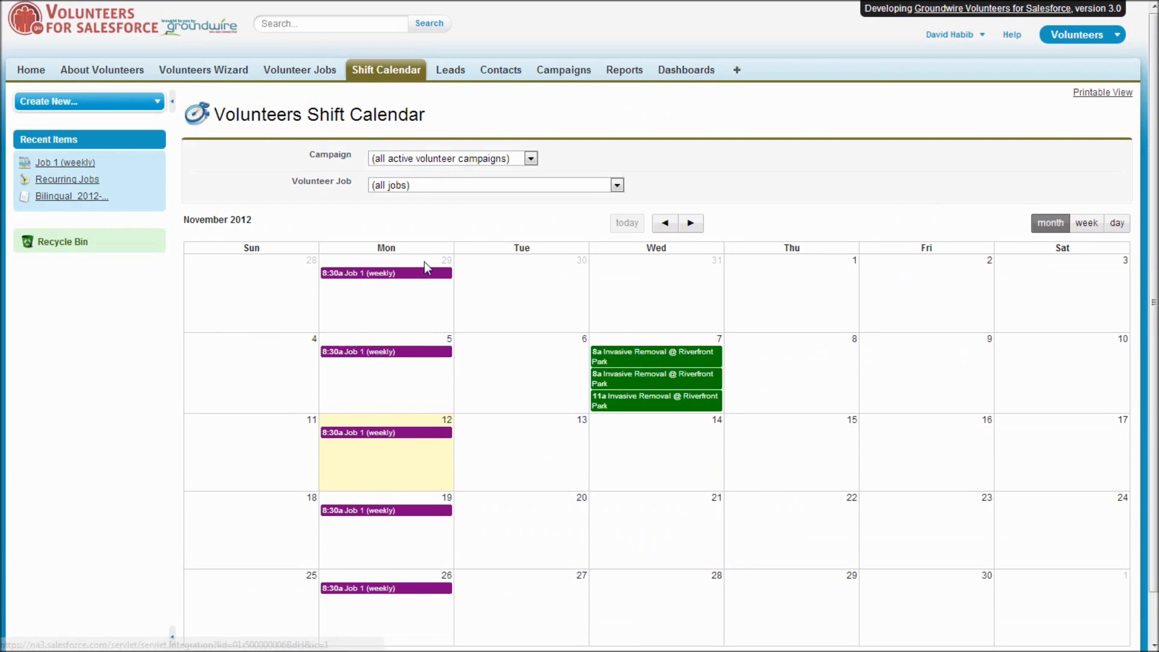
Page the shift calendar ahead to February 2013, return to November 2012, then open Volunteer Jobs.
mouse_move(419, 278)
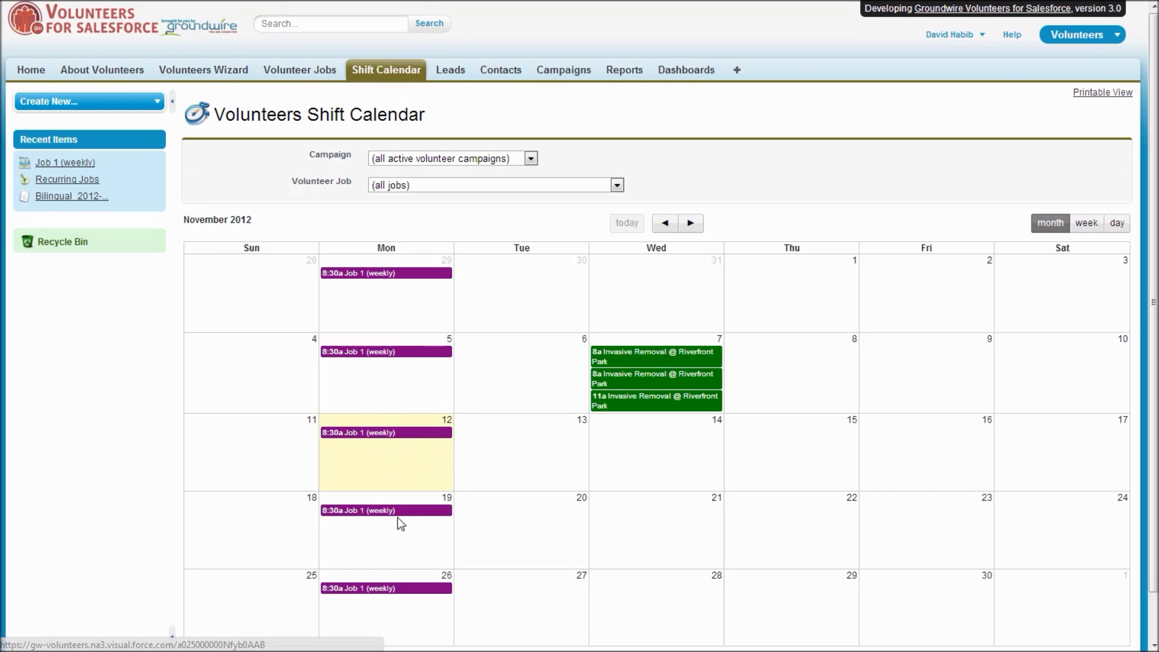
left_click(691, 225)
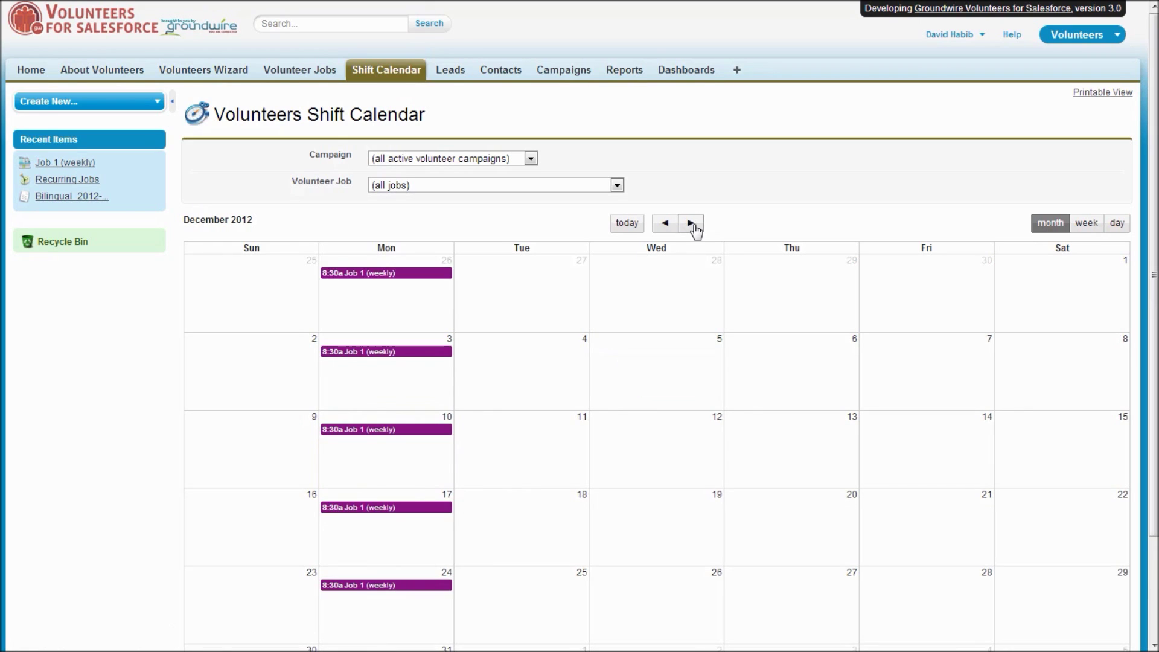
left_click(693, 226)
left_click(692, 225)
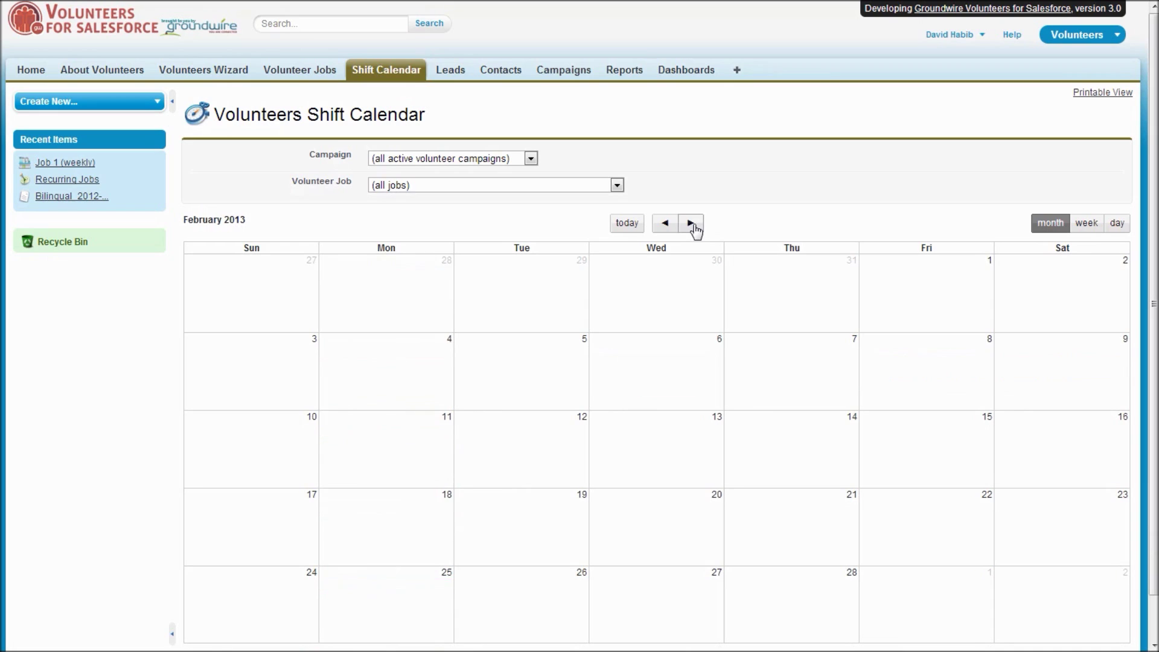
left_click(625, 224)
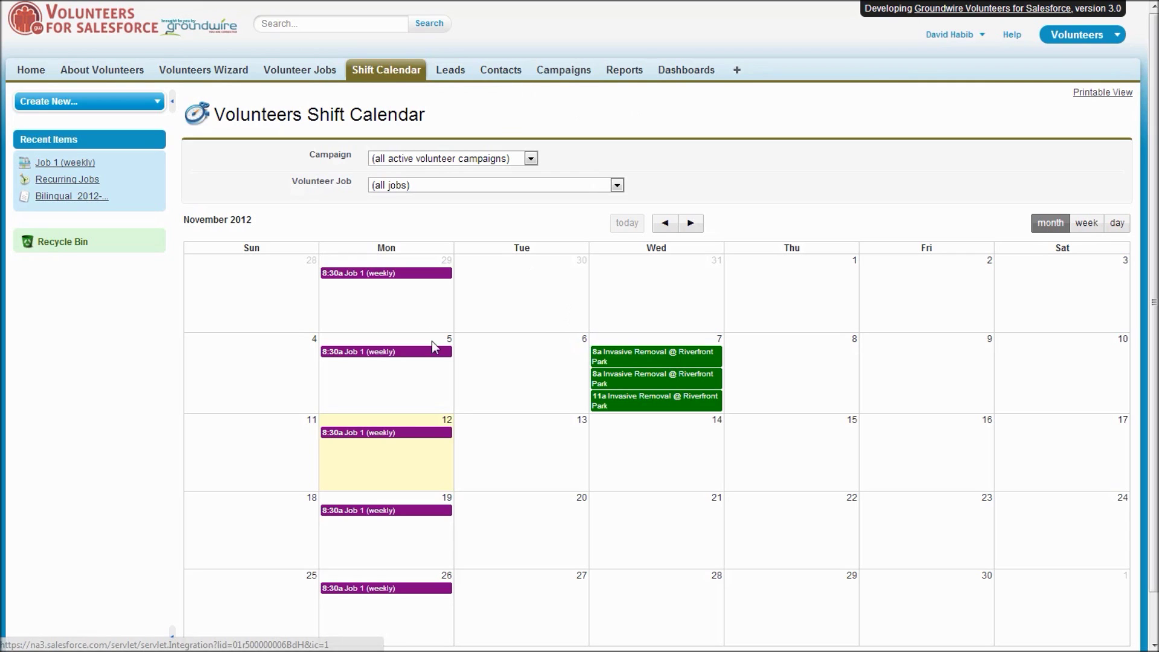
left_click(311, 73)
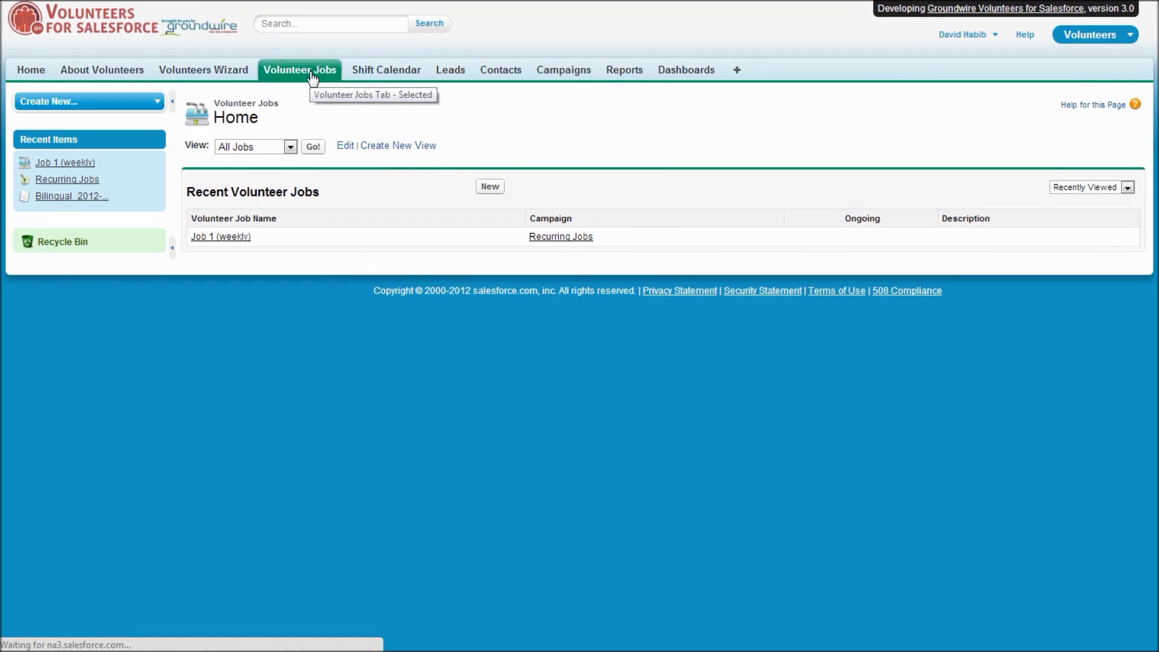
Open Job 1 (weekly) and begin a New Volunteer Recurrence Schedule for it.
left_click(226, 241)
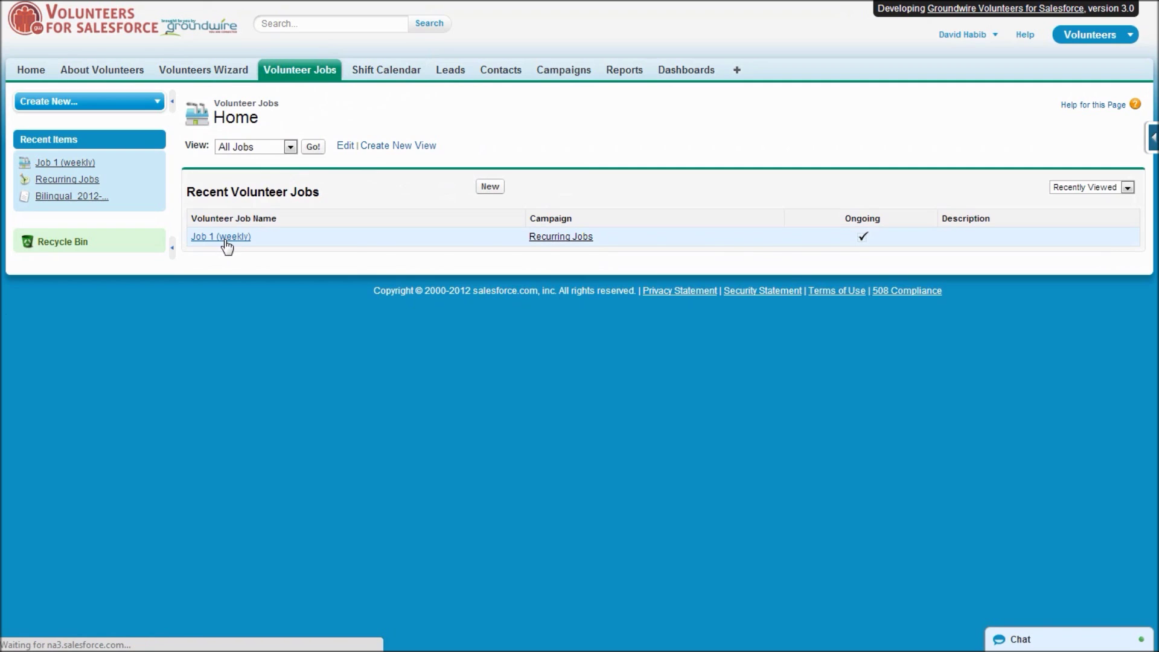
scroll(526, 374, "down", 4)
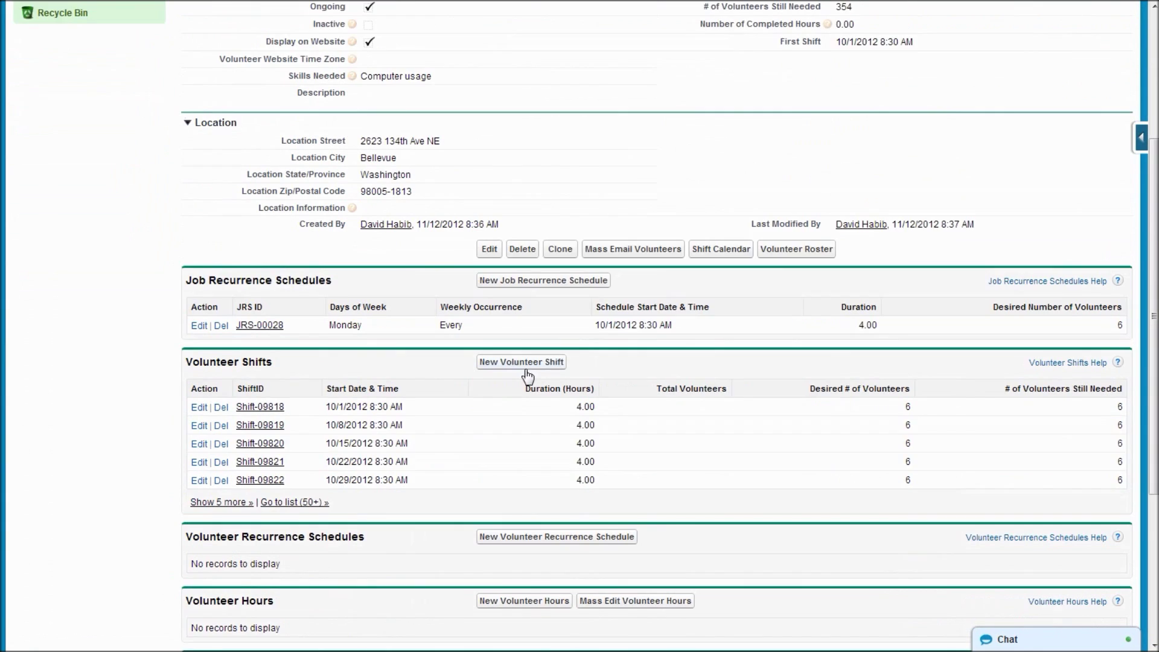
scroll(527, 376, "down", 2)
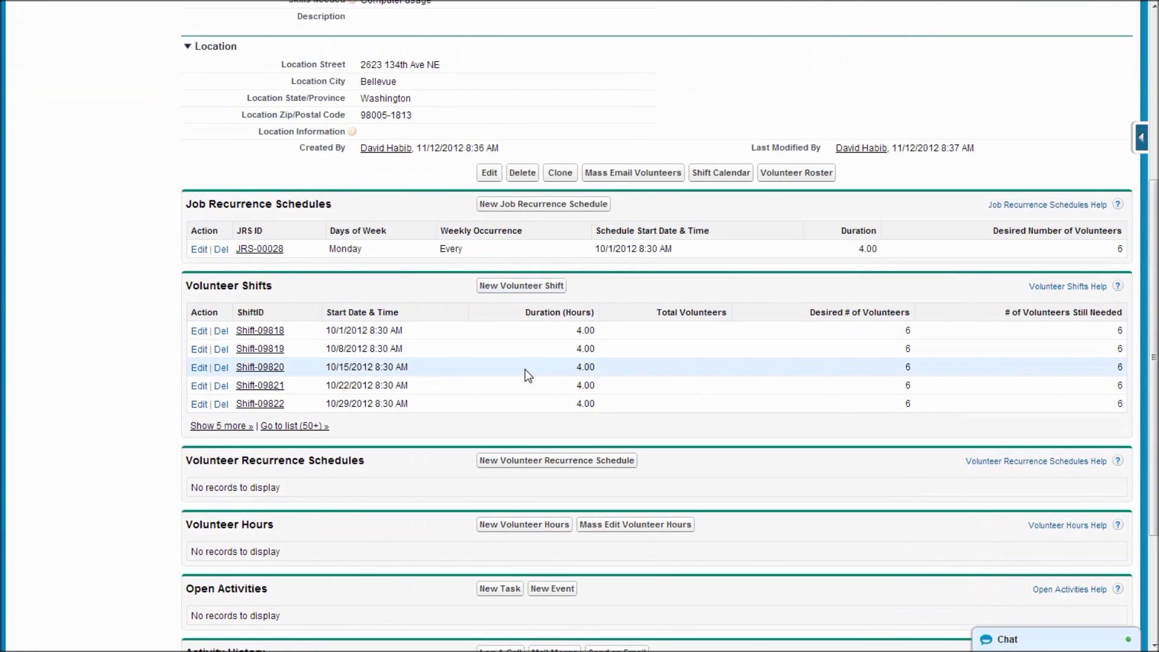
left_click(572, 465)
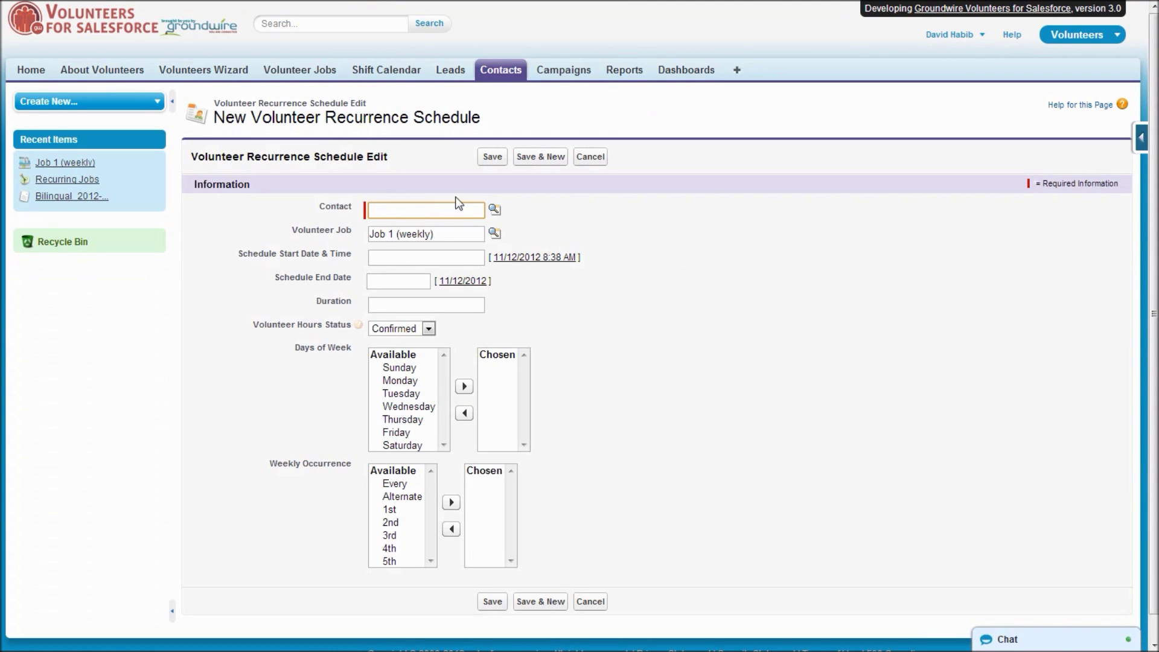
Enter the volunteer's contact name and set the start to 11/5/2012 9:00 AM.
key("Tab")
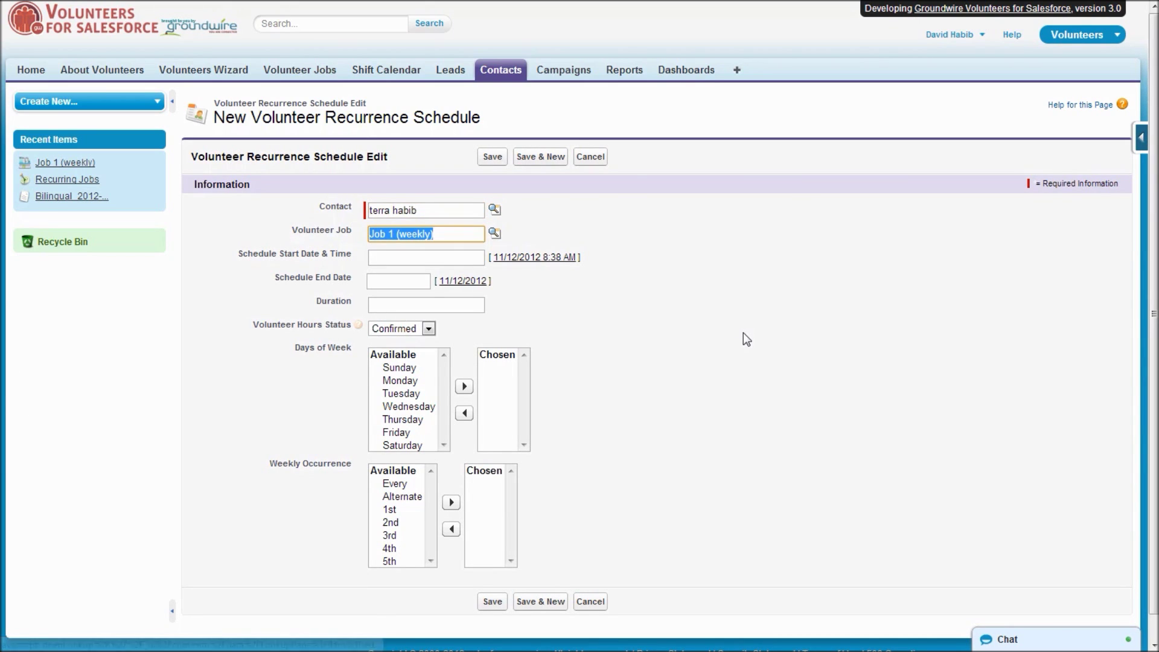
left_click(438, 254)
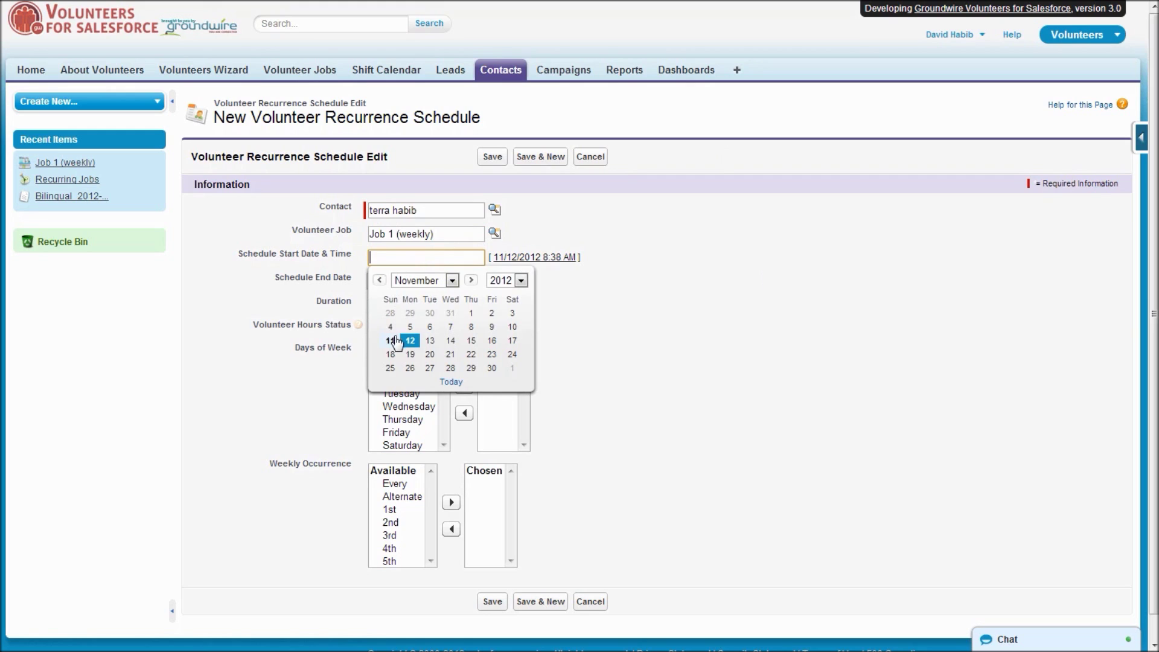
left_click(410, 329)
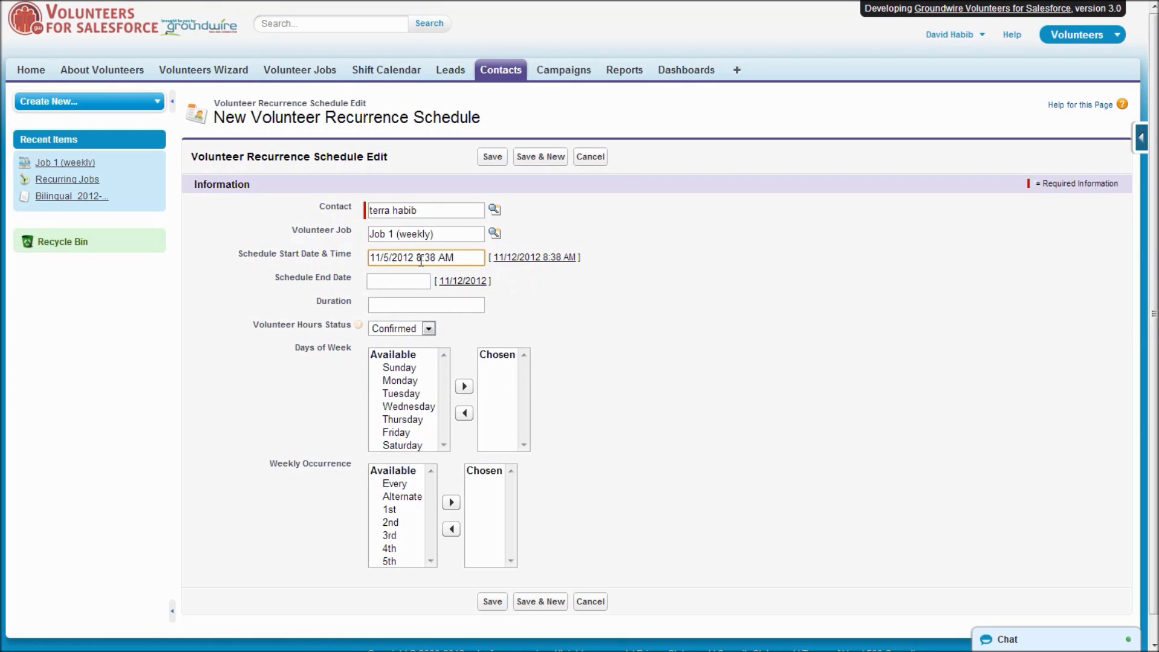
left_click_drag(416, 257, 436, 254)
type("9:00")
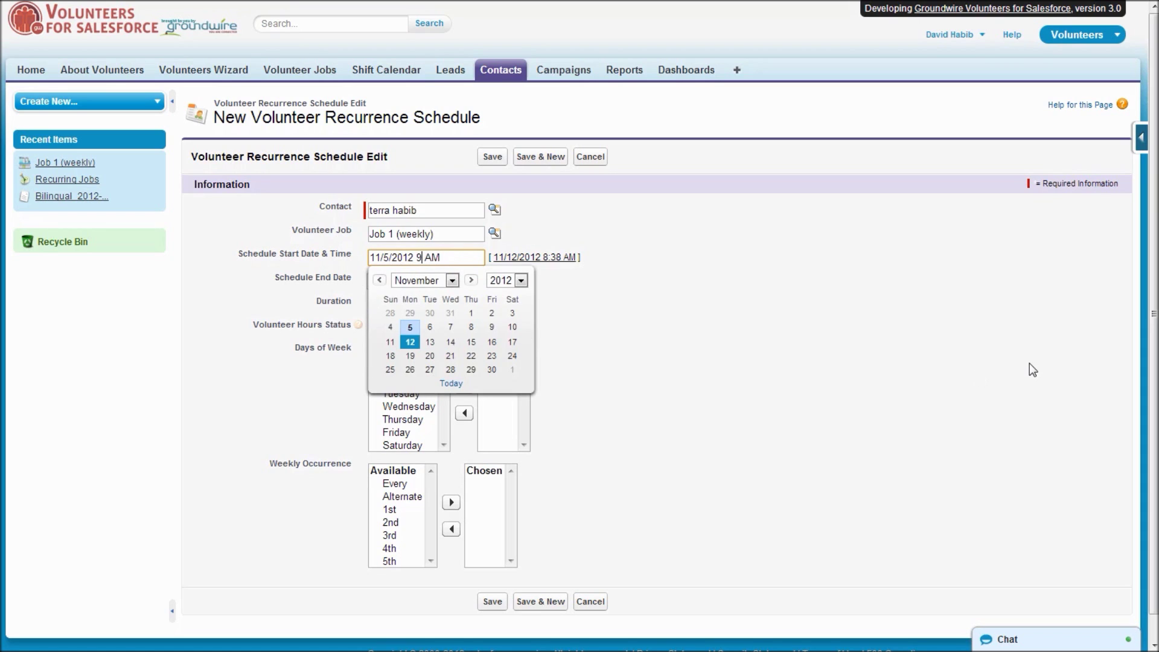
key("Tab")
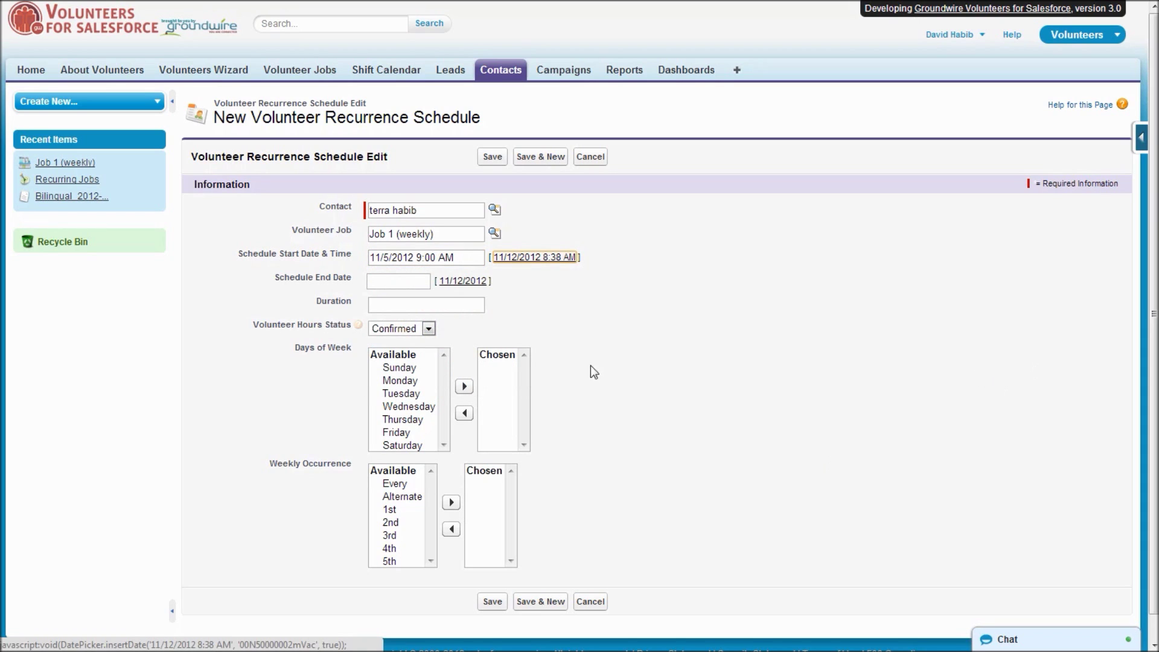
Set duration 2, alternate Mondays, keep status Confirmed, and save the schedule.
left_click(435, 303)
type("2")
key("Tab")
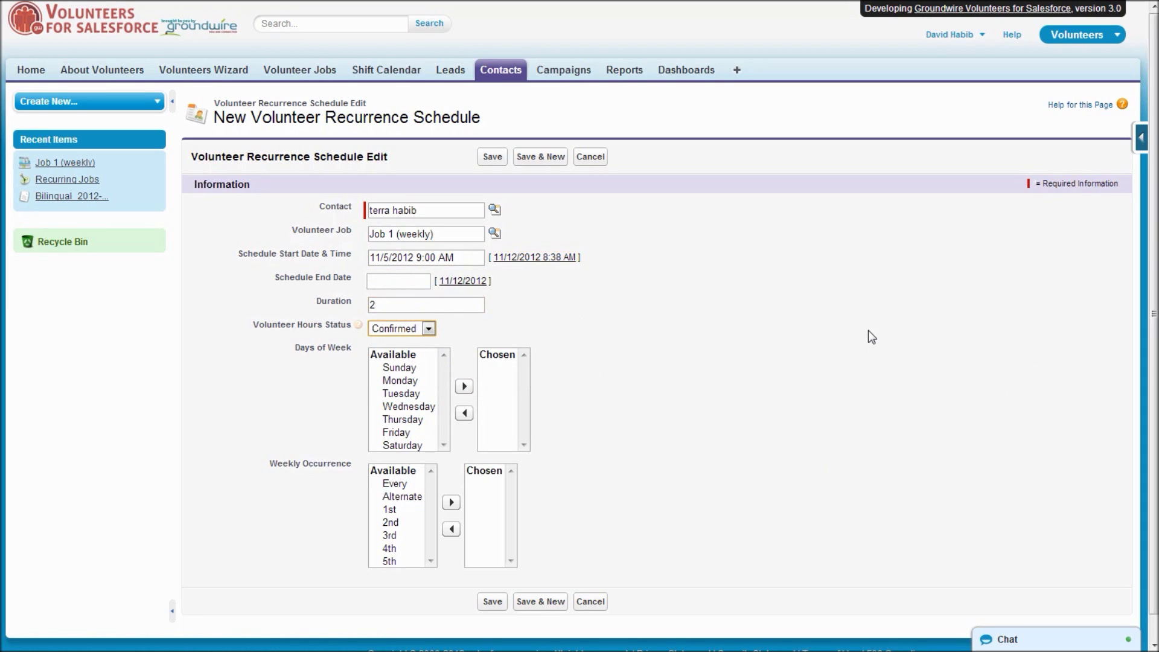
double_click(411, 382)
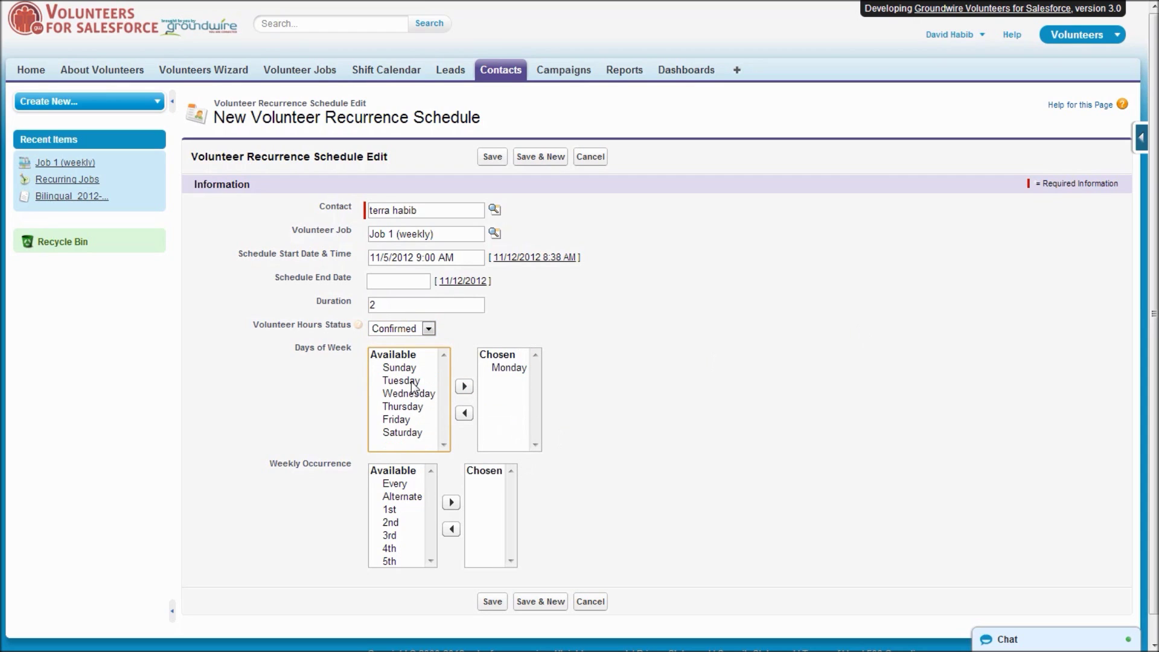
double_click(402, 496)
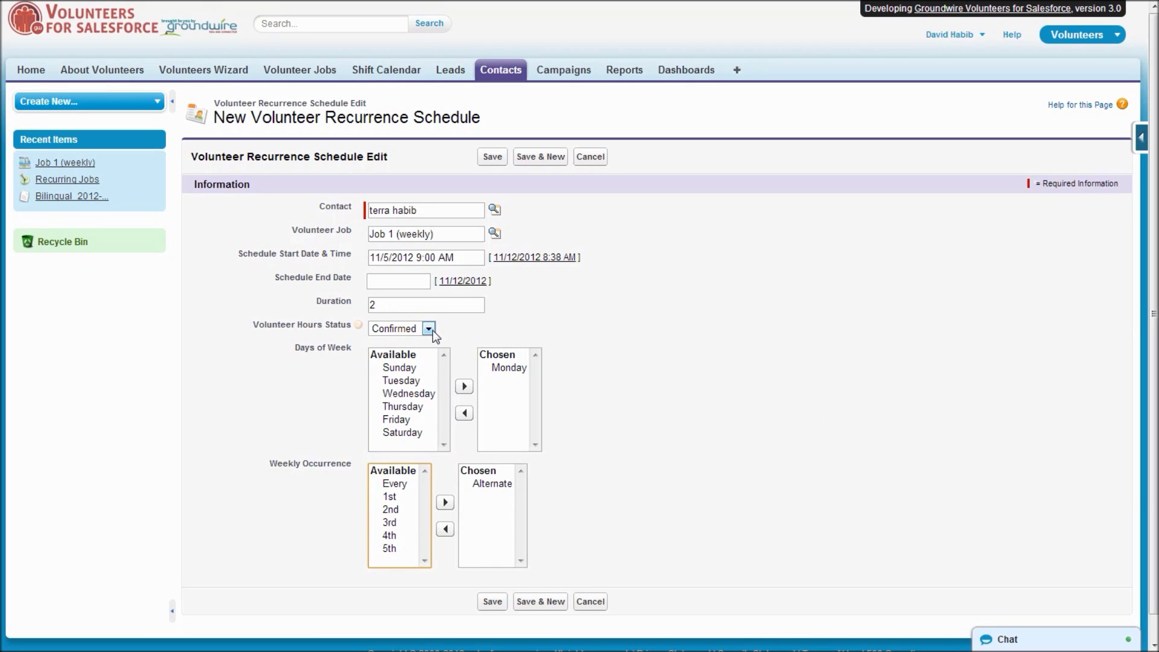
left_click(429, 329)
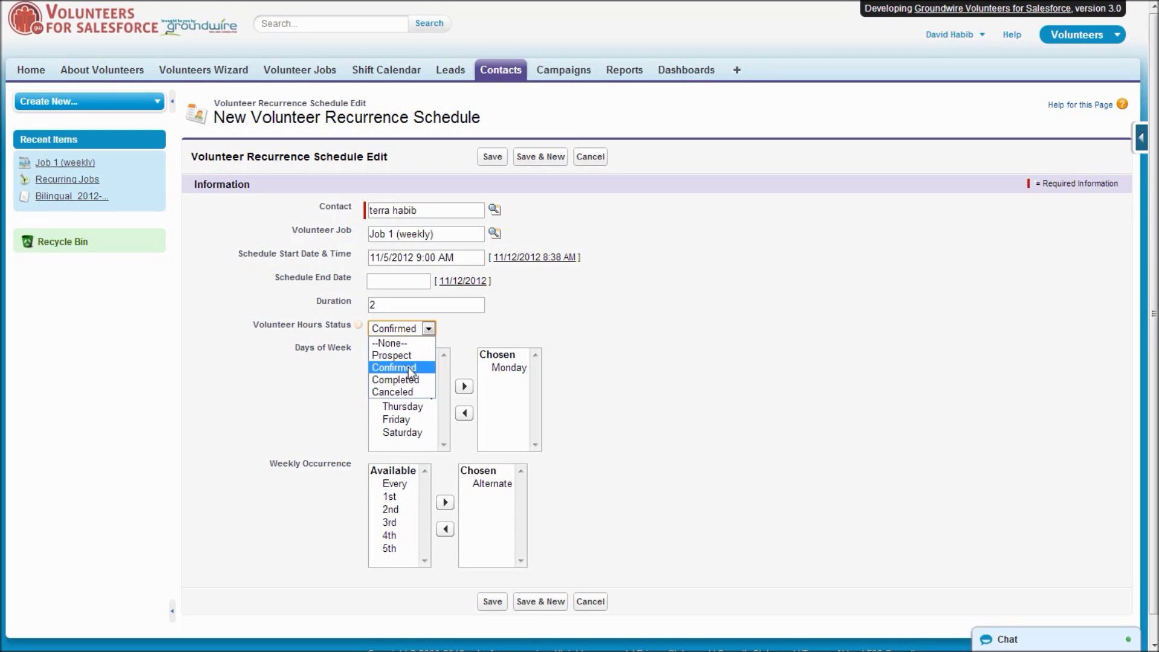
left_click(553, 310)
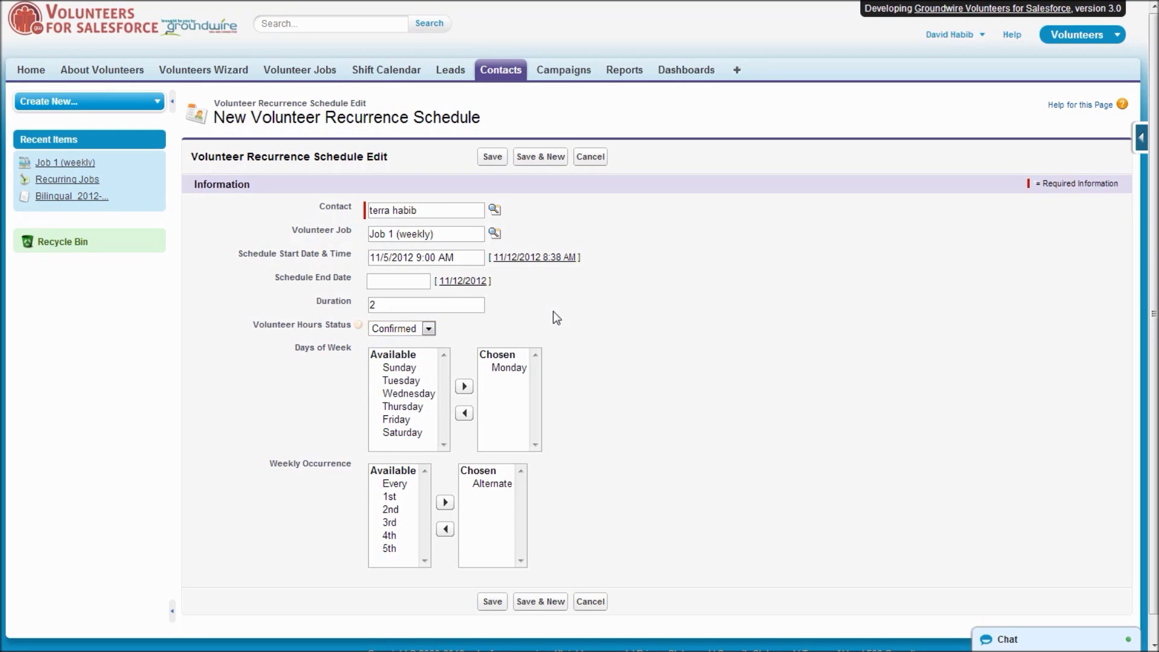
left_click(492, 157)
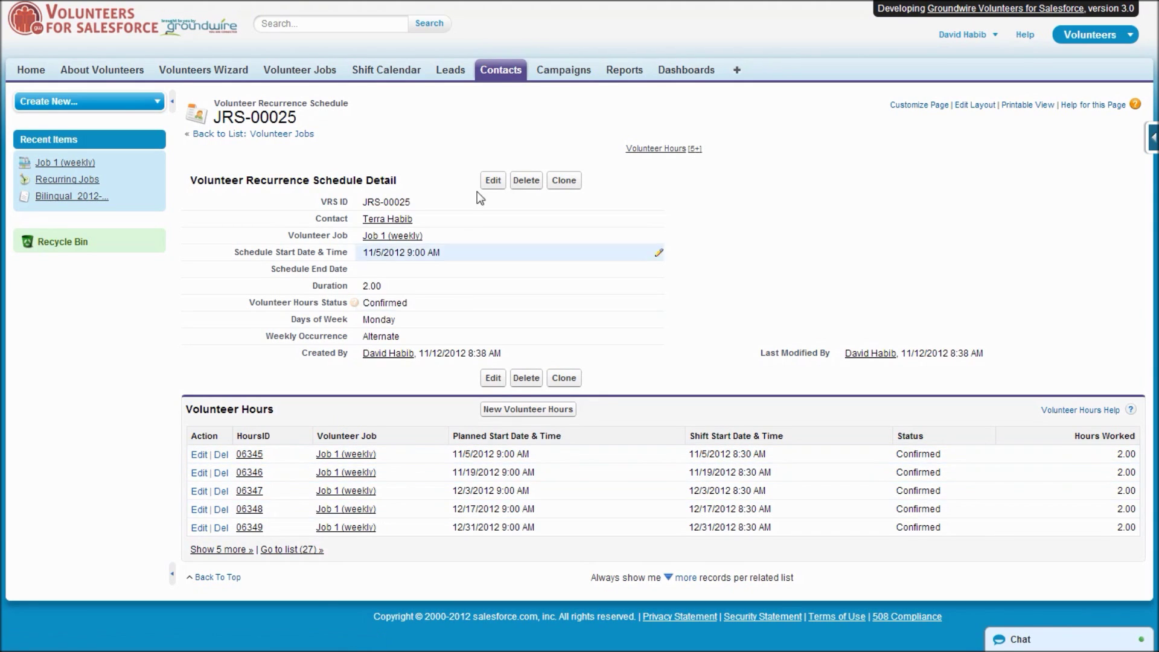
After schedule JRS-00025 finishes saving, go to the Shift Calendar.
left_click(397, 71)
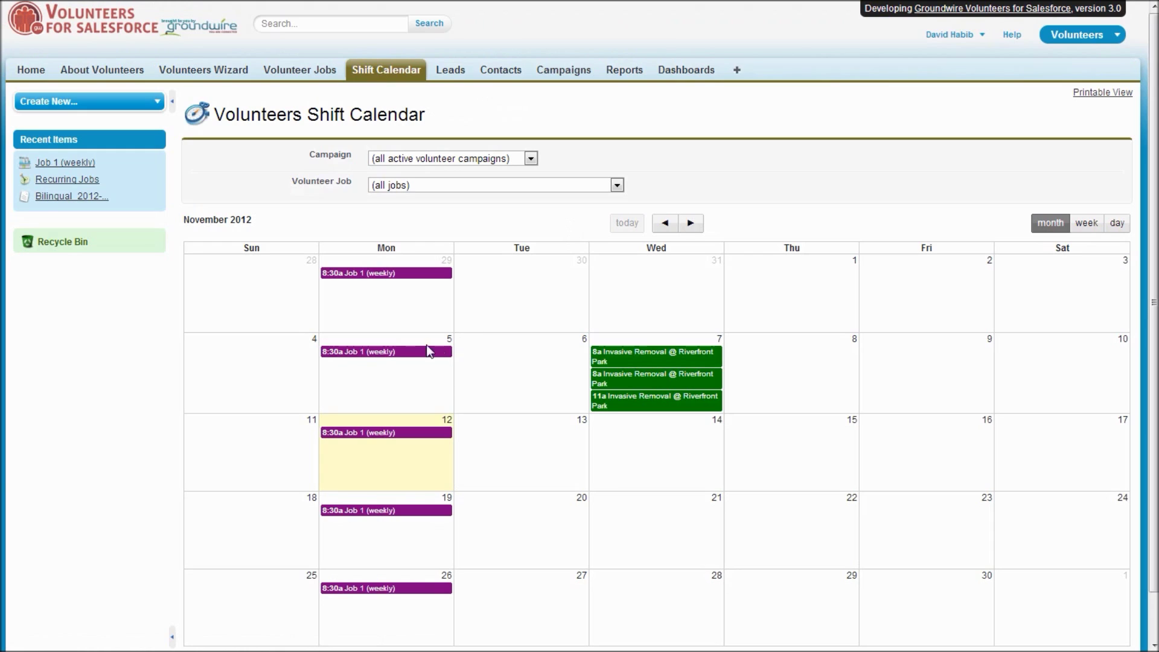
Check a Job 1 (weekly) Monday shift's confirmed and needed counts, then return to Volunteer Jobs.
mouse_move(416, 356)
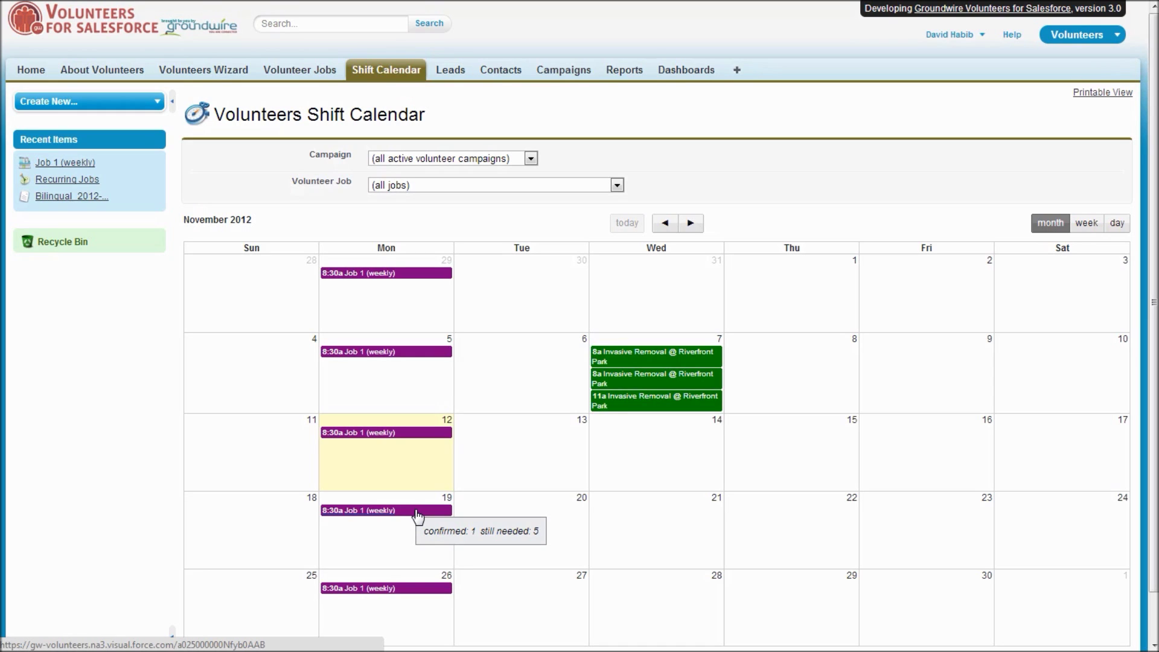
left_click(298, 71)
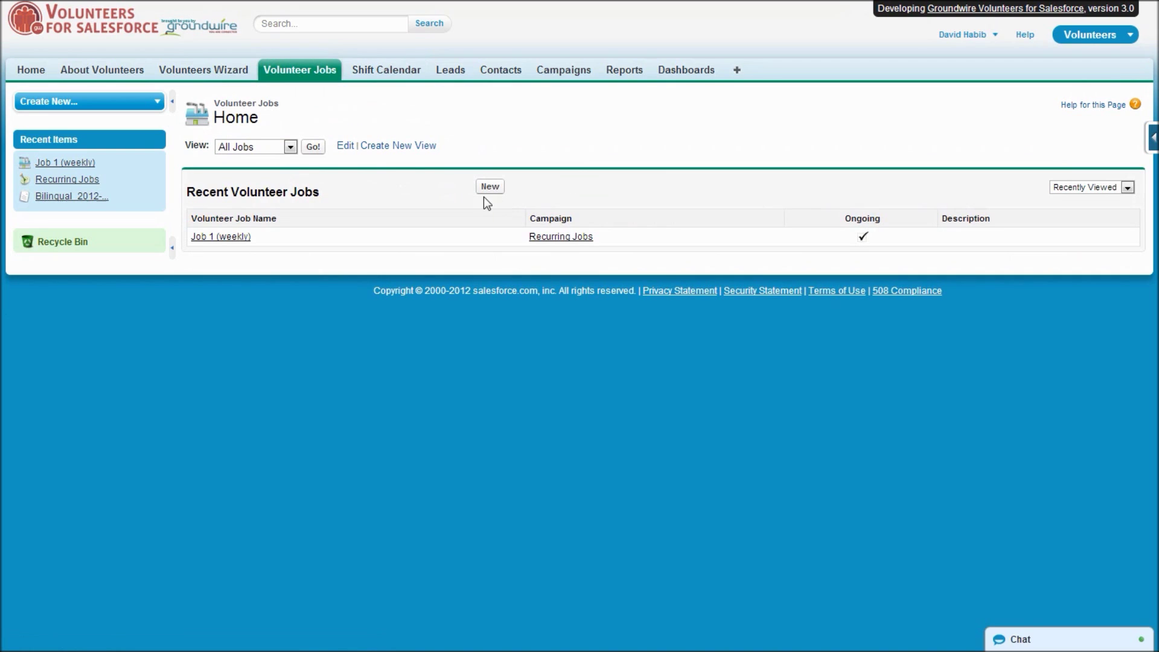
Save a new job 'Job 2 (alternate weeks)' in Recurring Jobs, marked Ongoing and Display on Website.
left_click(491, 188)
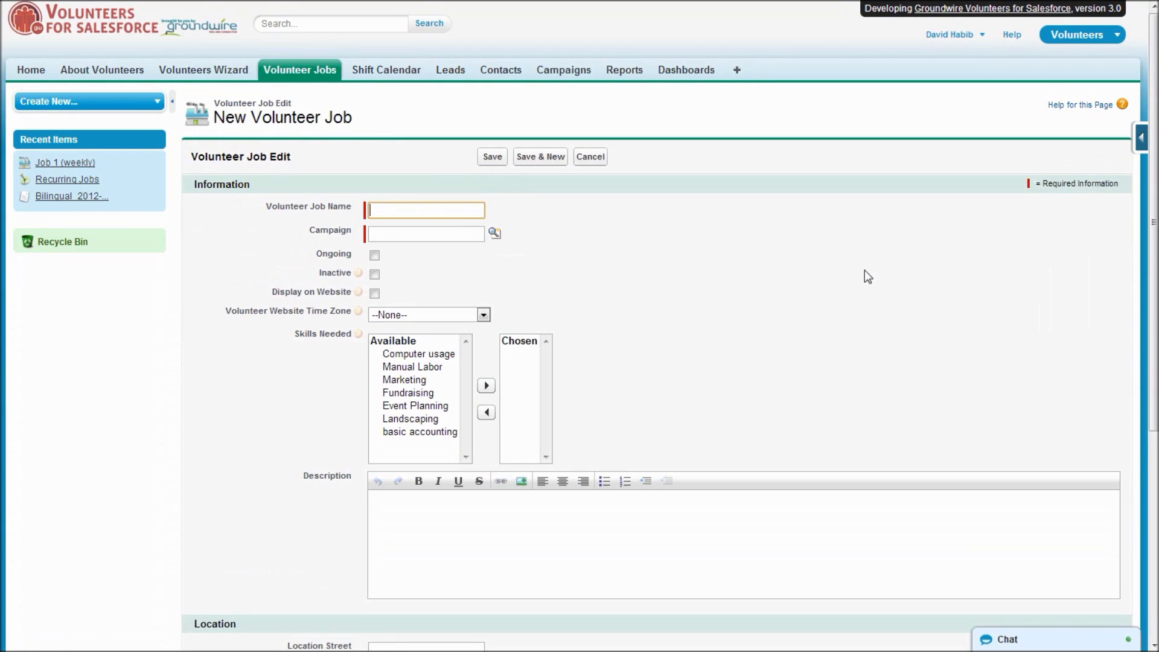
type("Job")
key("Down")
key("Down")
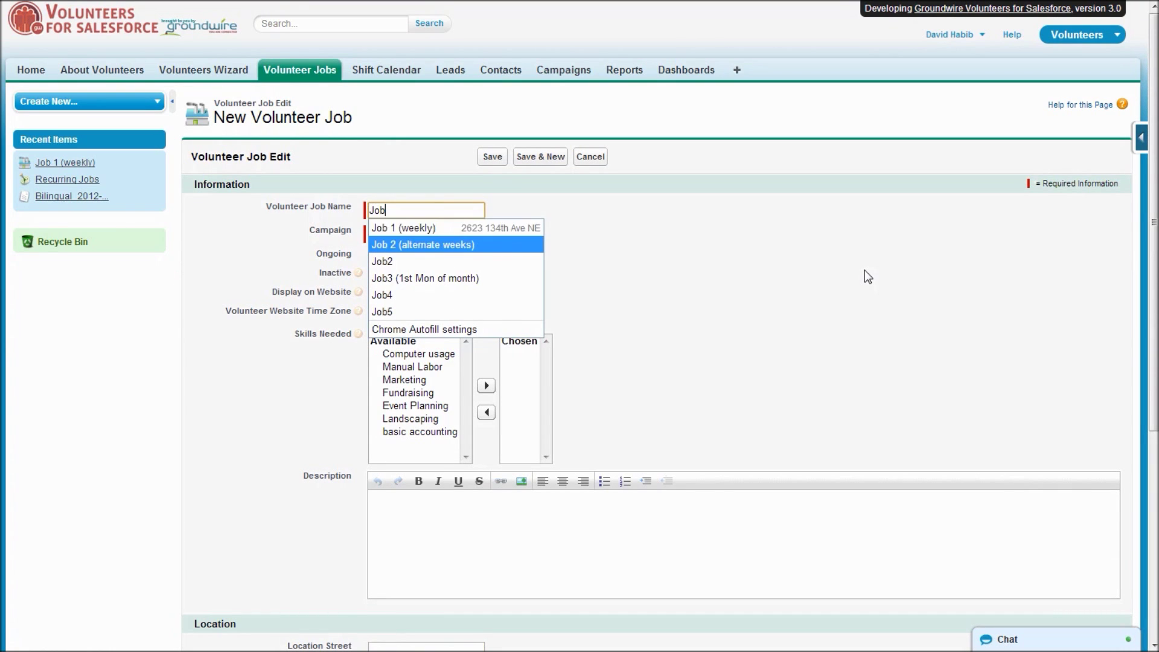
key("Tab")
type("recur")
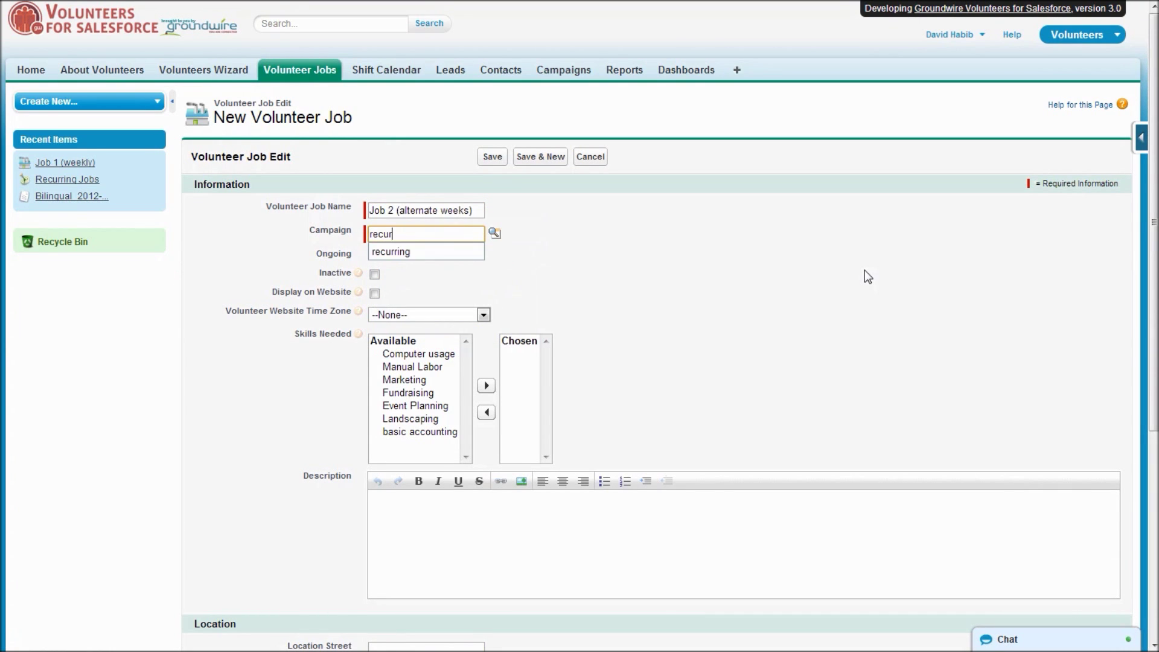
key("Down")
key("Tab")
left_click(374, 255)
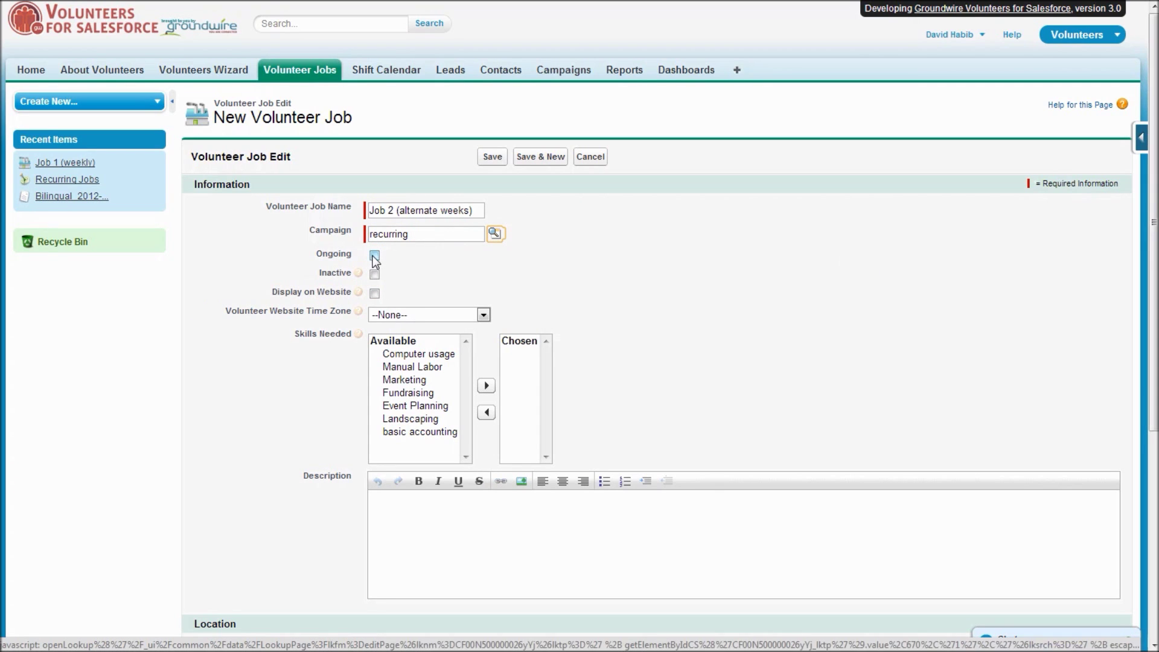
left_click(375, 293)
left_click(493, 156)
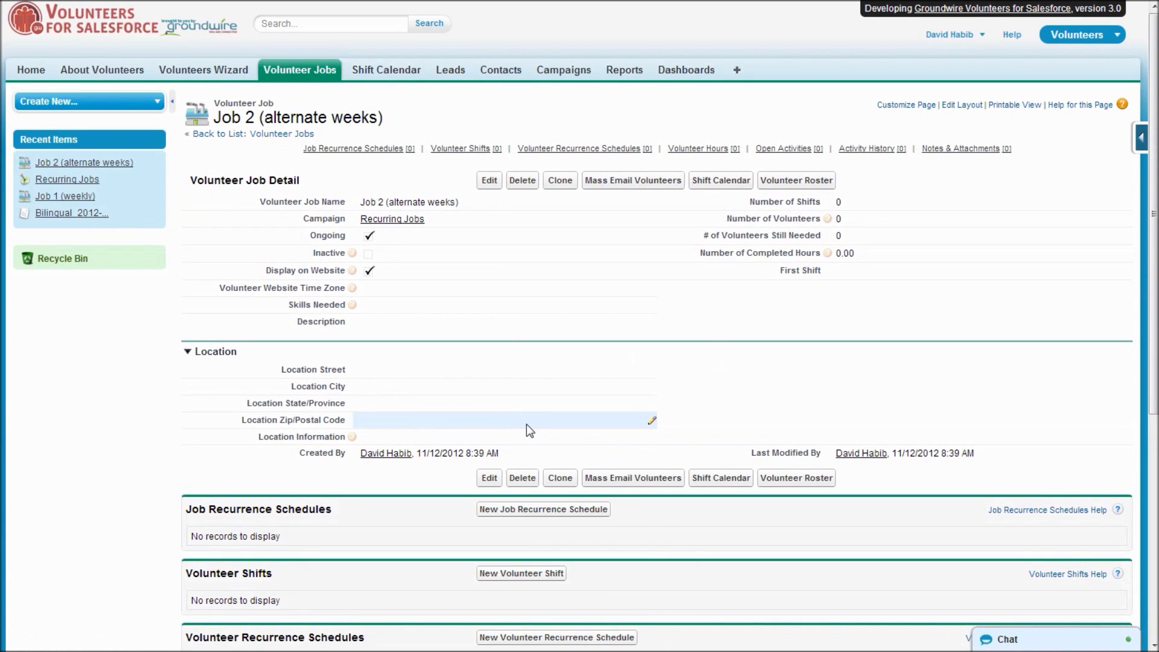
Start a Job 2 recurrence schedule on Tuesdays and Thursdays, repeating on alternate weeks.
left_click(536, 511)
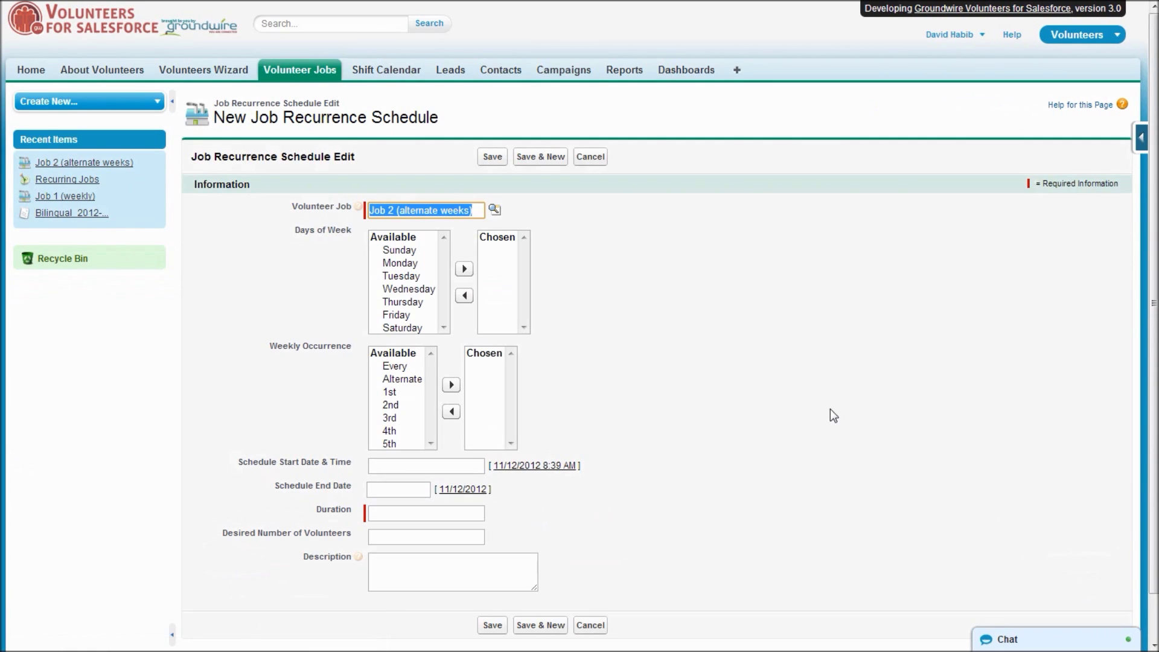
double_click(414, 277)
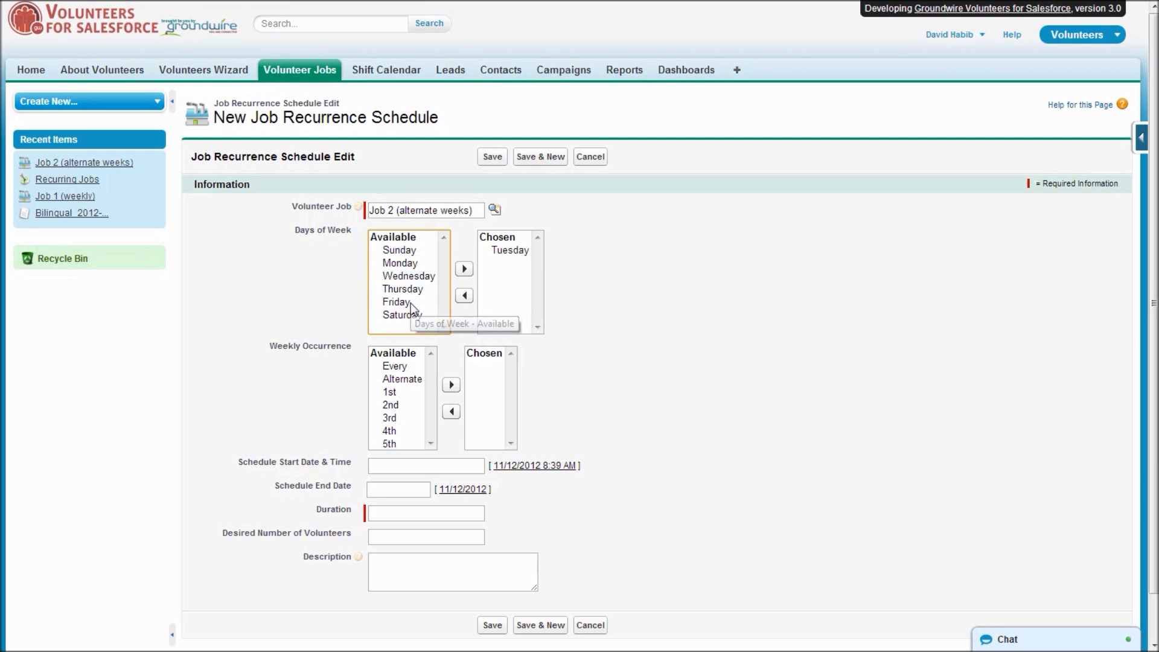
left_click(414, 290)
double_click(414, 290)
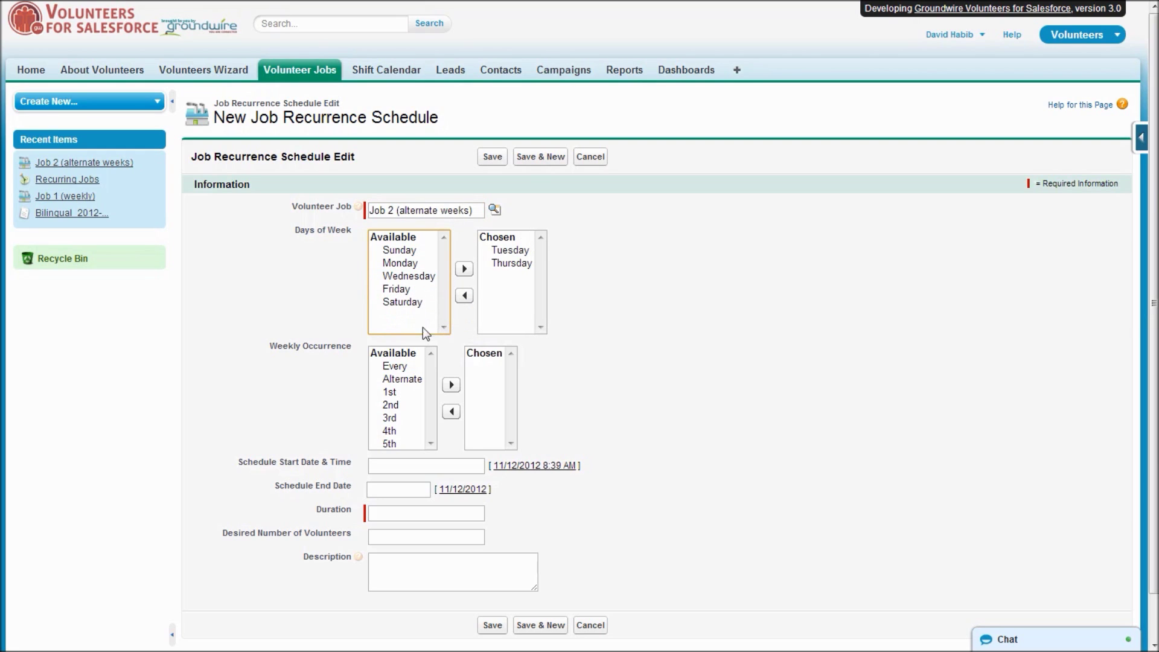
left_click(407, 378)
double_click(408, 379)
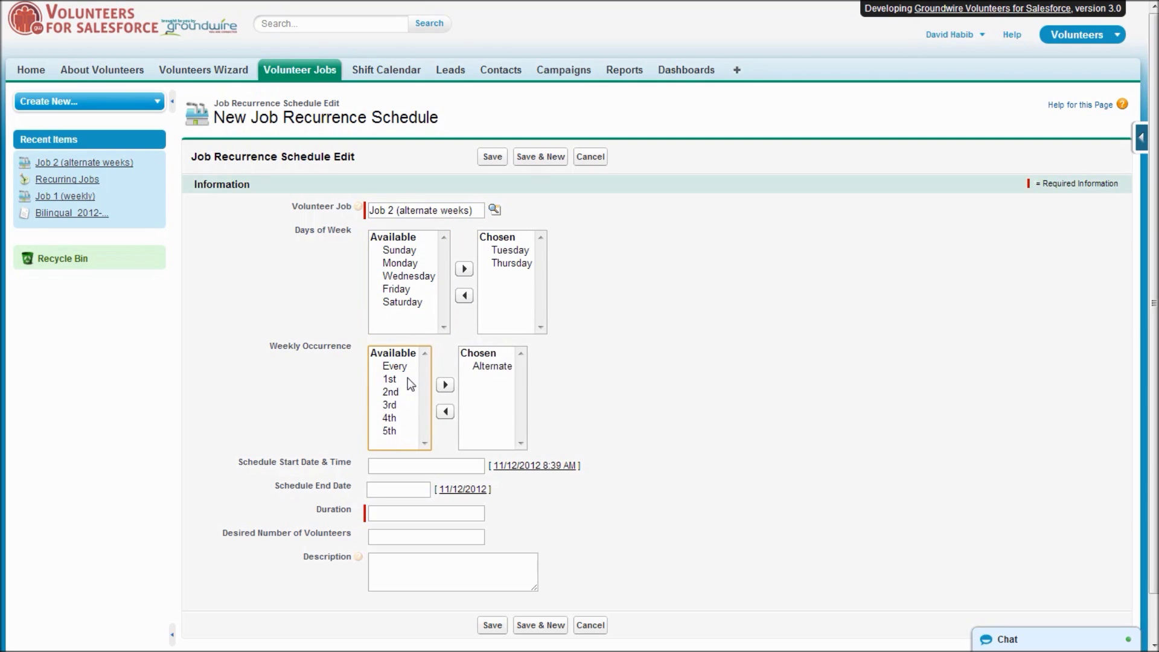
Set the start to 11/5/2012 1:00 pm, duration 3, and 4 desired volunteers.
left_click(416, 465)
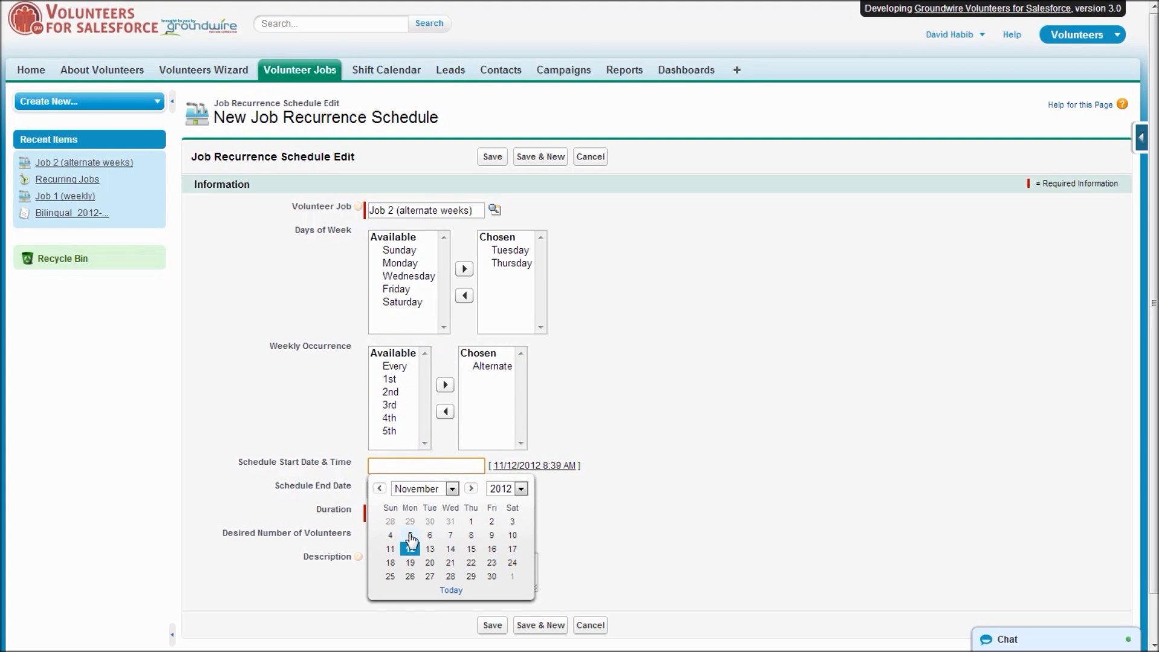
left_click(411, 540)
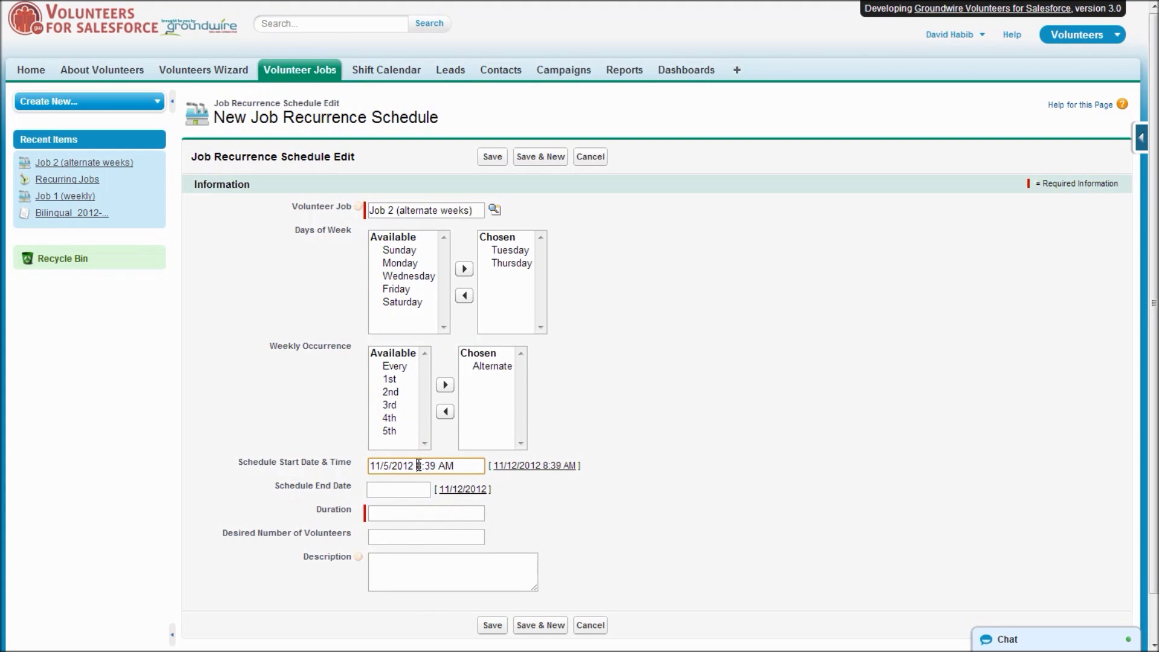
left_click_drag(416, 465, 456, 465)
type("1")
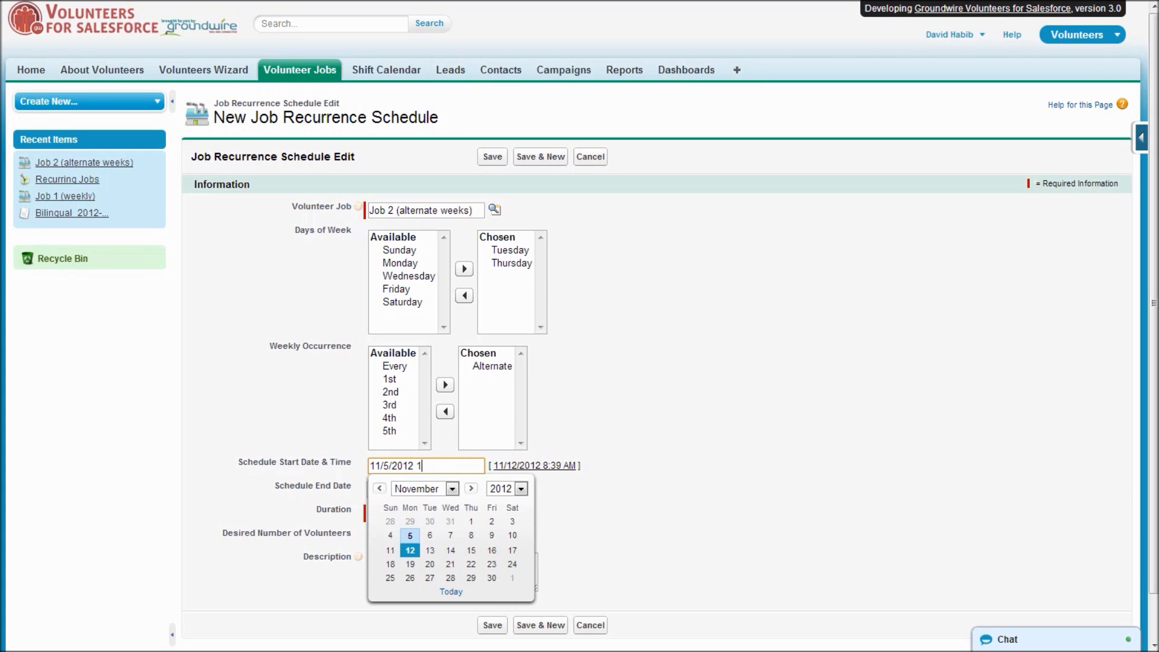
type(":00 pm")
key("Tab")
key("Tab")
key("Tab")
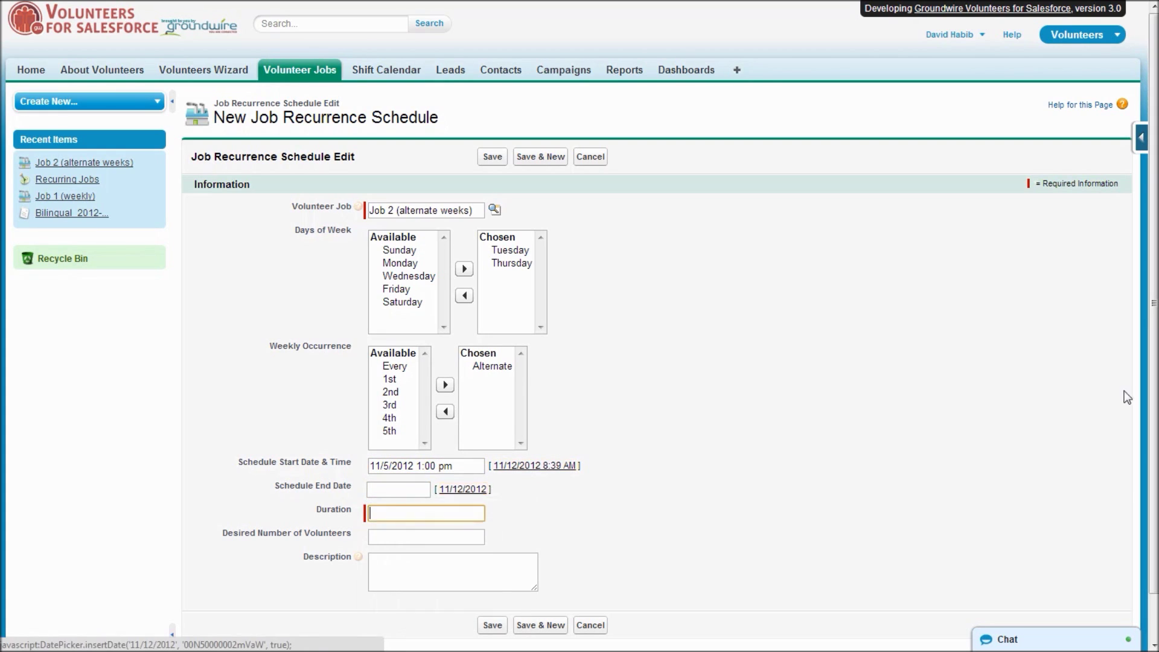
type("3")
key("Tab")
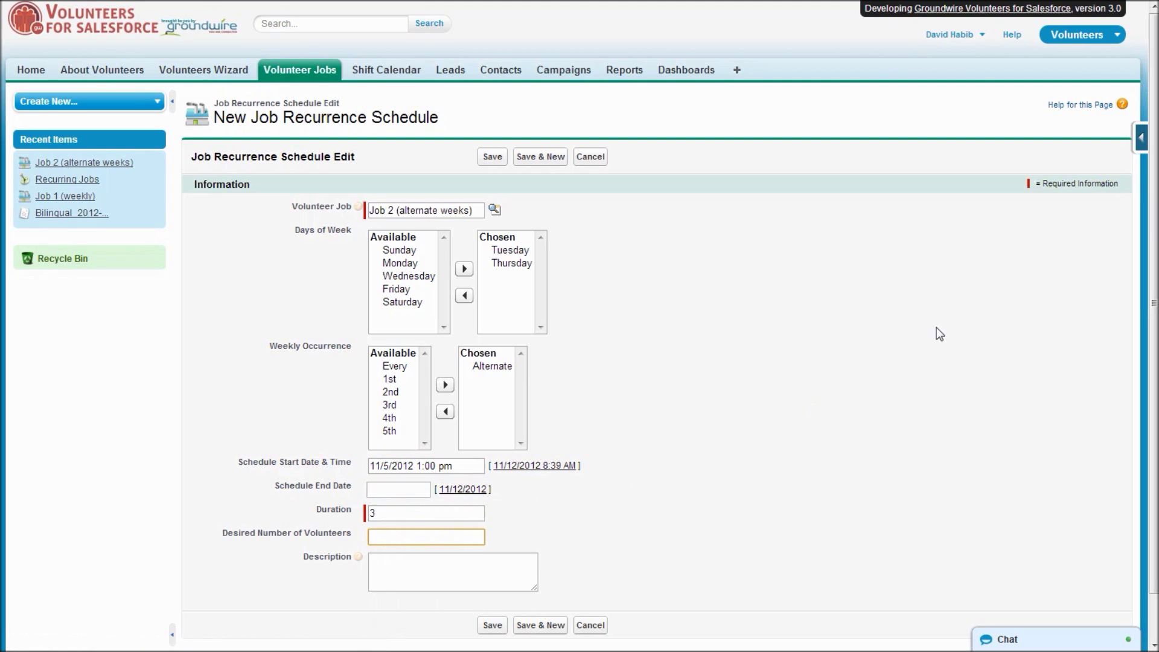
type("4")
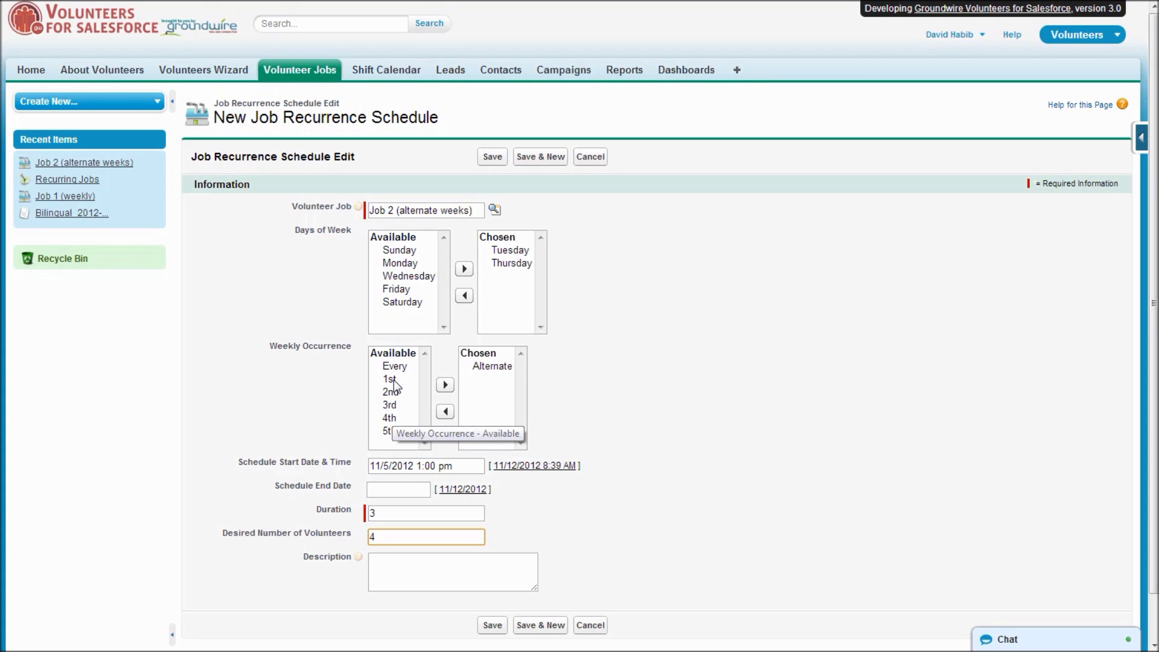
Add 1st and 3rd to Job 2's chosen weekly occurrences and remove Alternate.
left_click(392, 380)
double_click(392, 381)
left_click(391, 392)
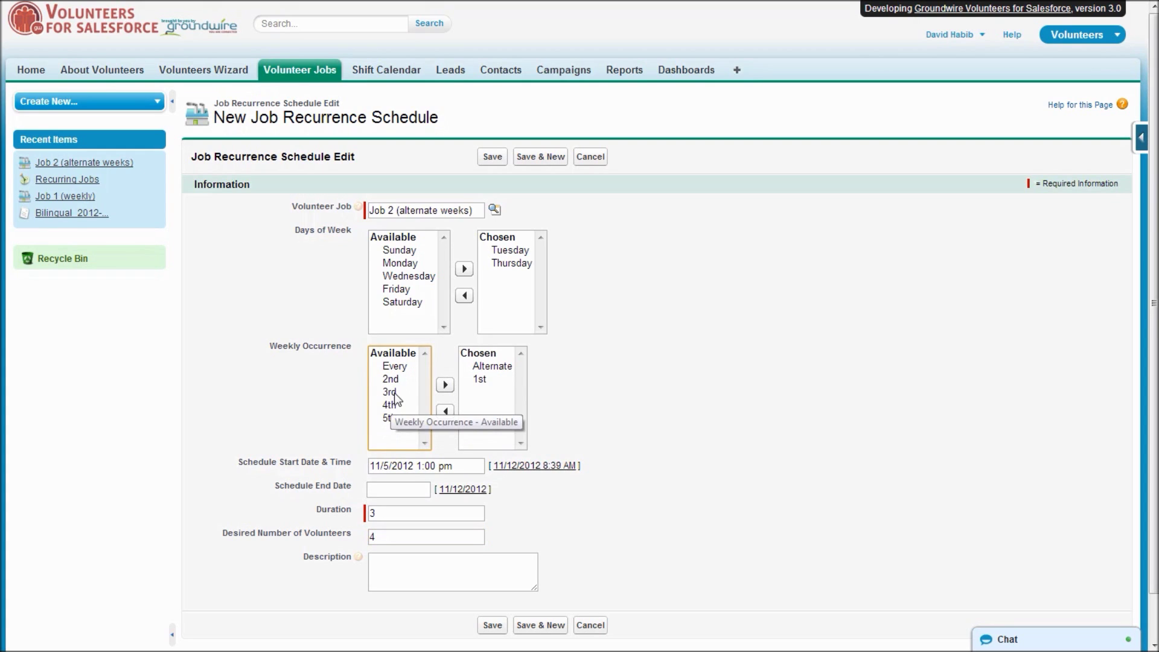
left_click(445, 386)
left_click(492, 366)
left_click(451, 411)
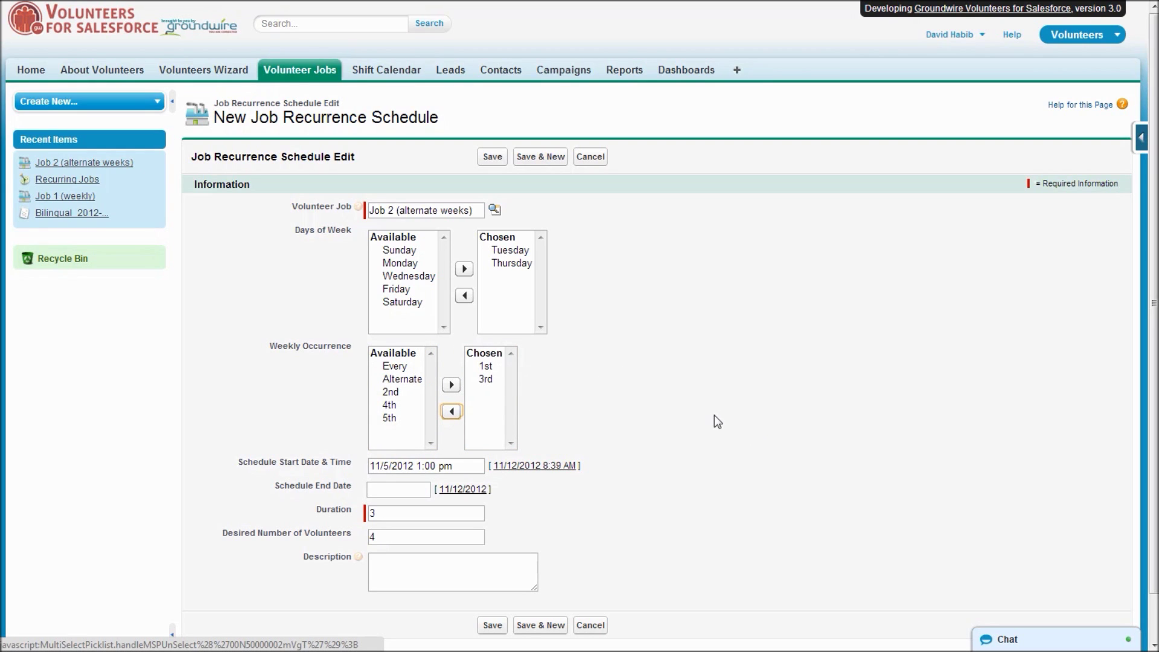
Remove 1st and 3rd, restore Alternate as the only weekly occurrence, and save the schedule.
scroll(526, 384, "down", 2)
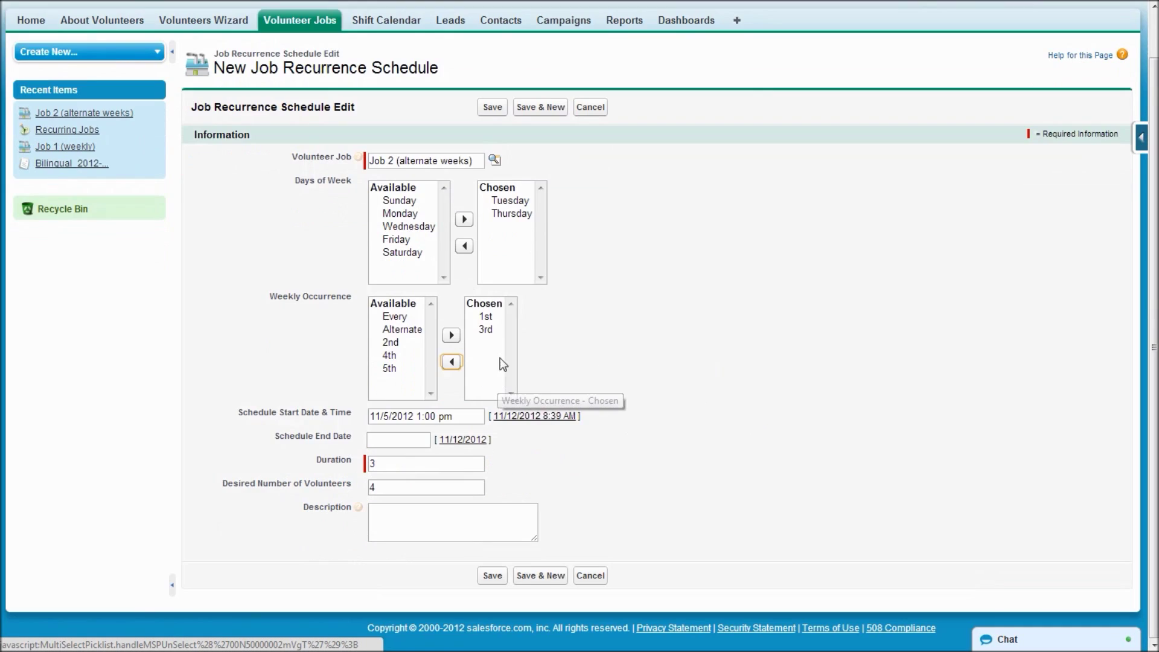
left_click(486, 316)
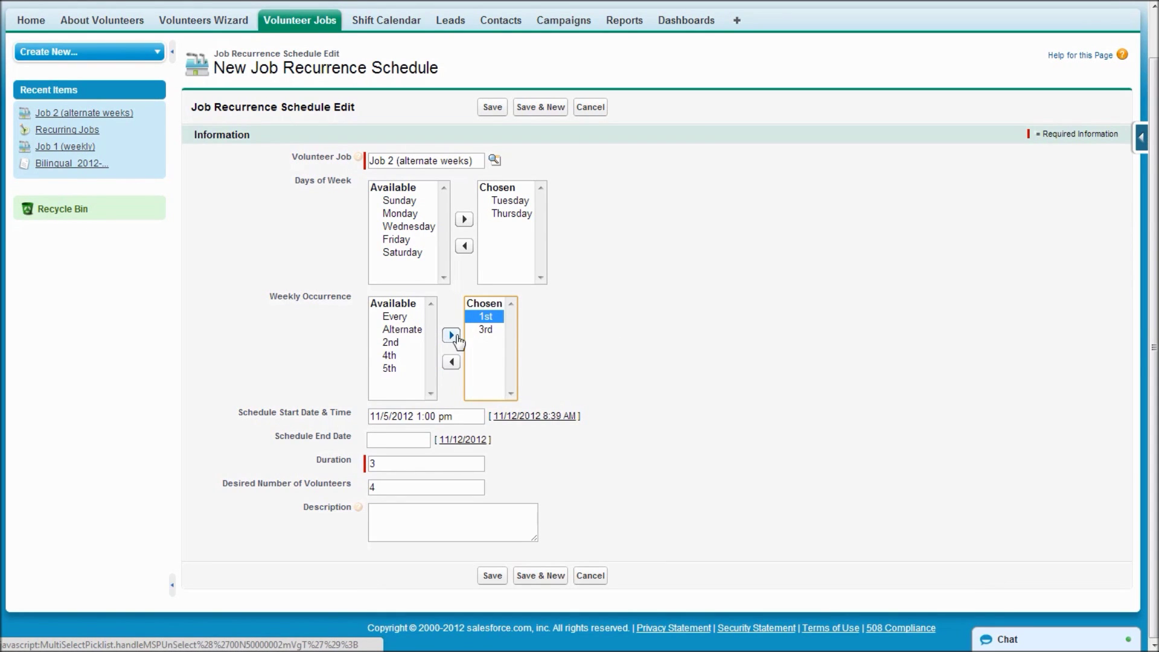
left_click(452, 363)
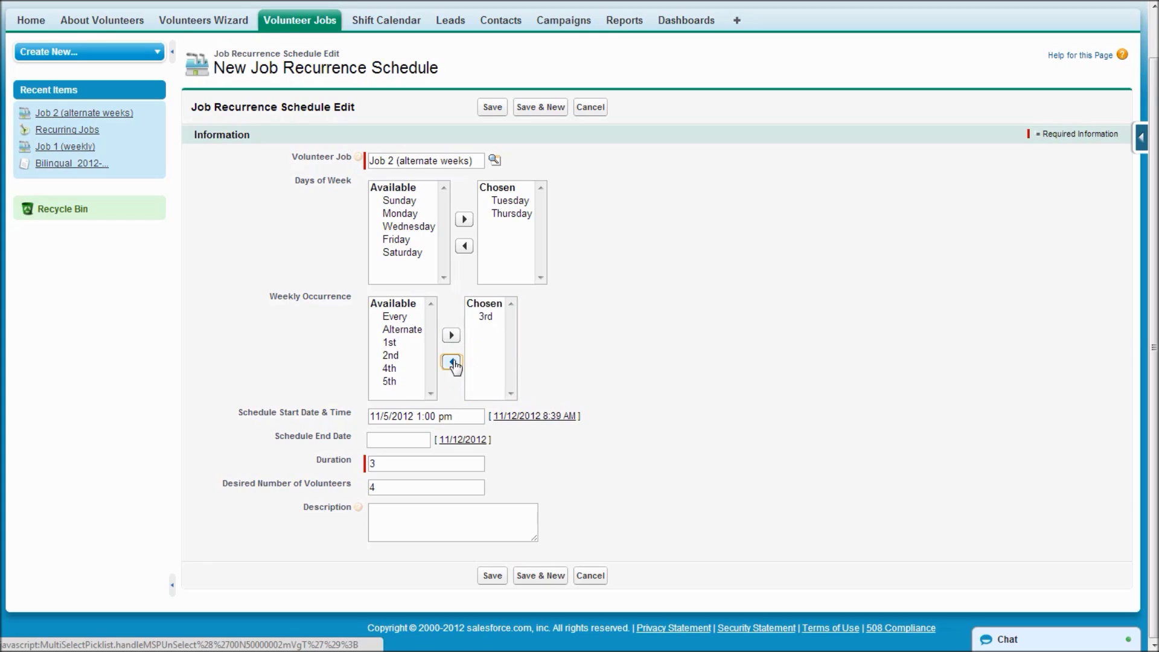
left_click(483, 317)
left_click(452, 365)
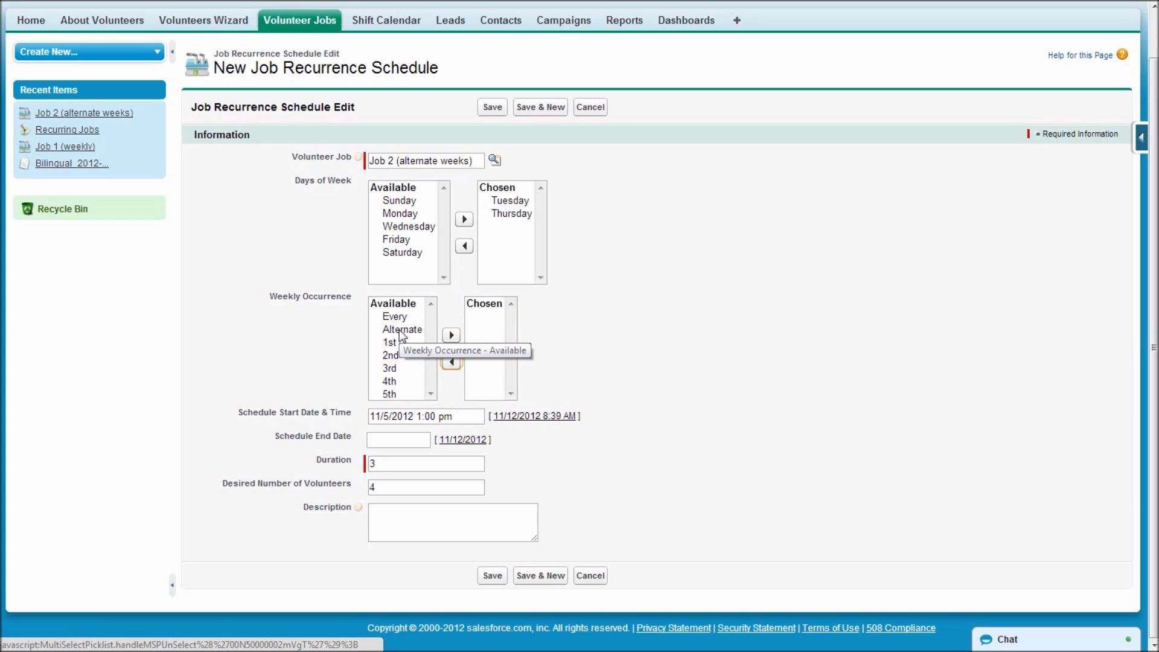
double_click(399, 330)
left_click(501, 111)
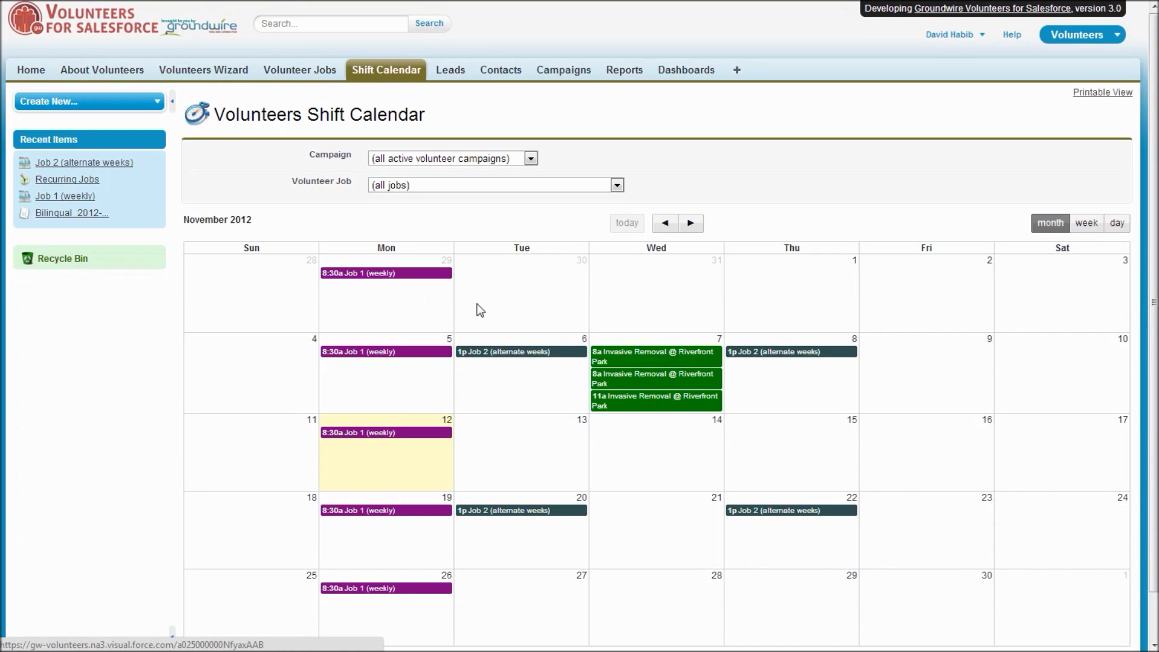
Check Job 2's November 6 1p shift: 0 volunteers confirmed, 4 still needed.
mouse_move(538, 363)
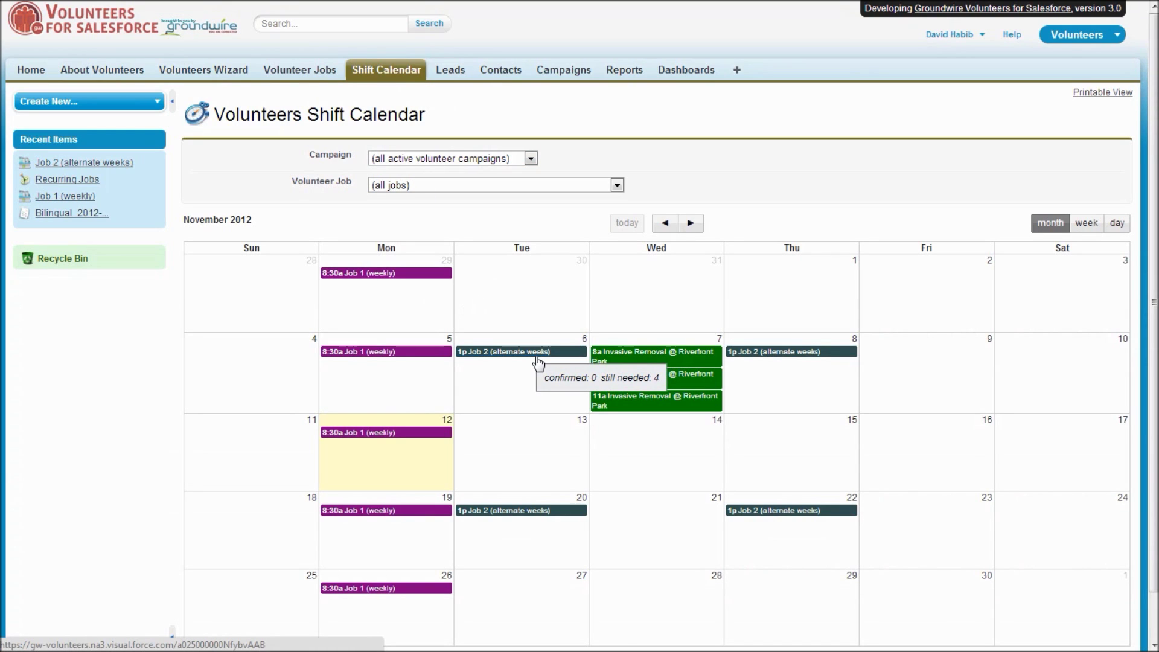